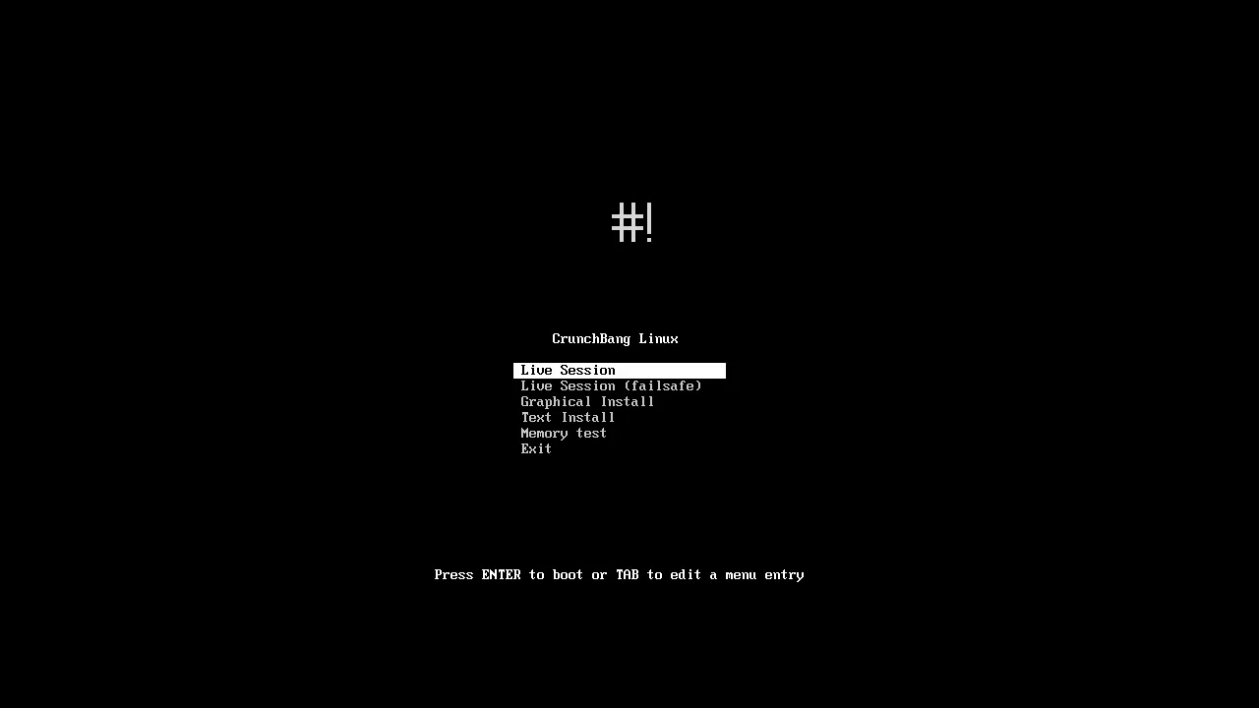
Select Graphical Install in the CrunchBang boot menu.
key("Down")
key("Down")
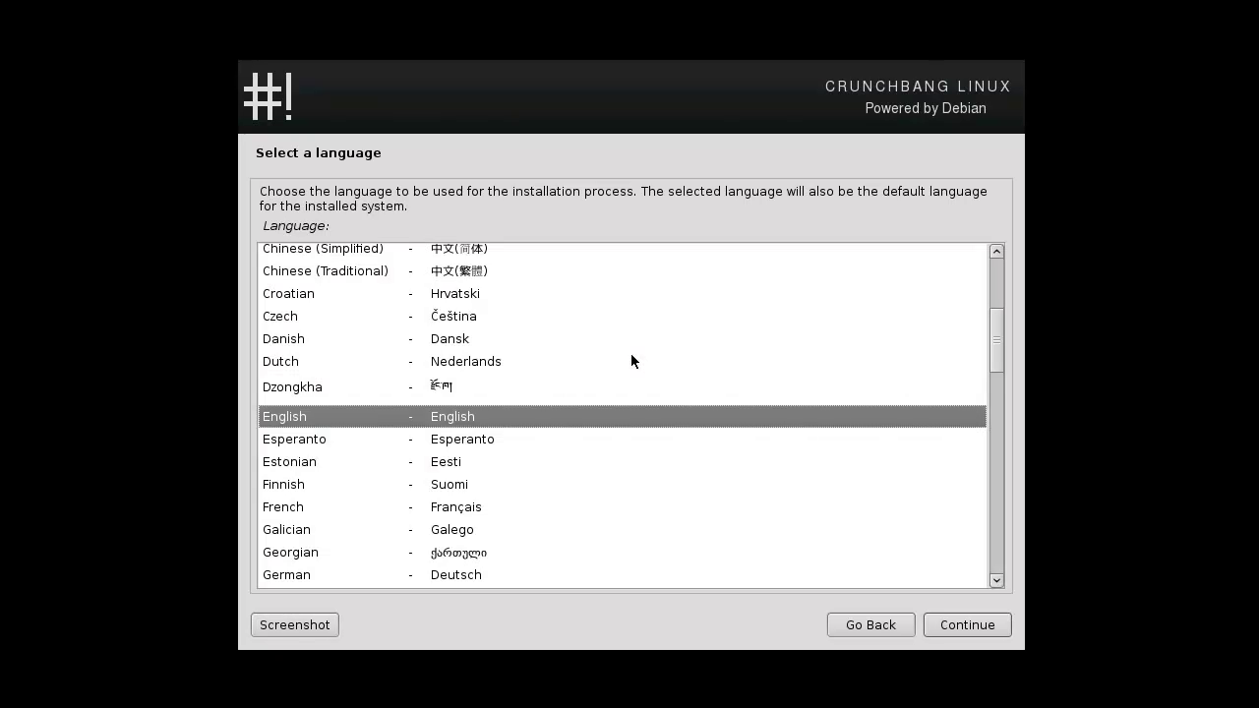
Confirm English as the installation language and choose 'other' for the location.
left_click(966, 628)
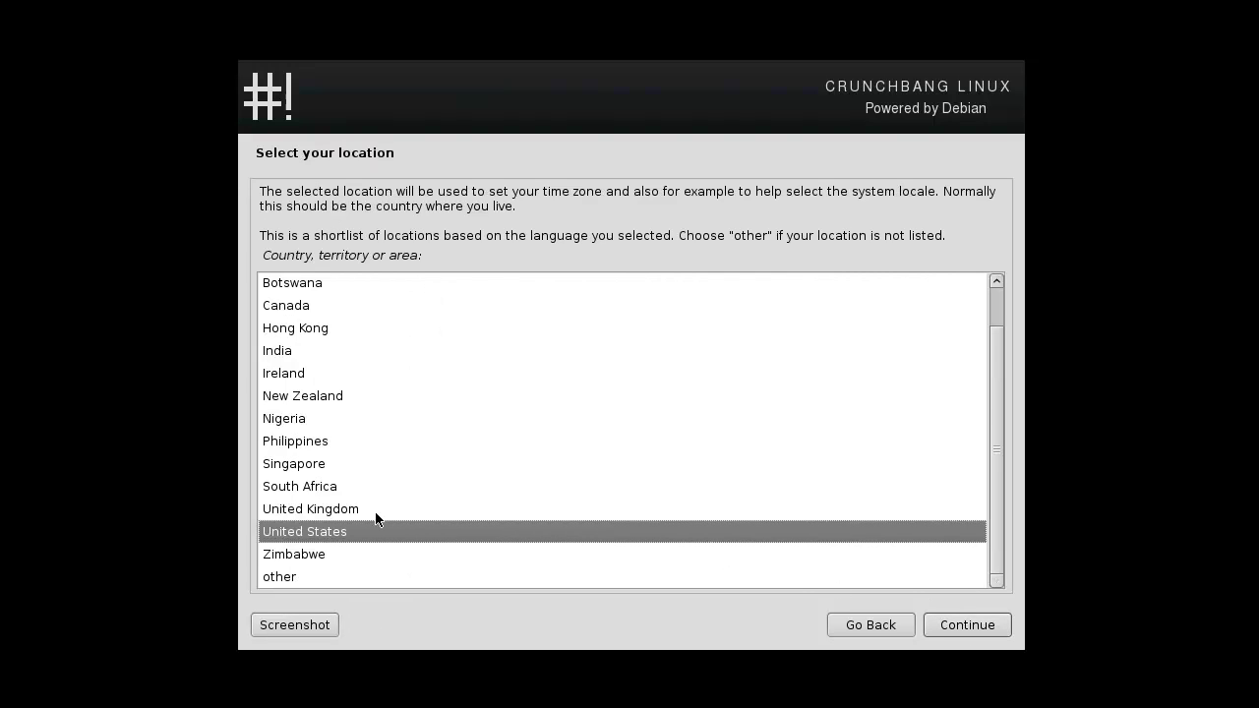
scroll(375, 513, "up", 1)
scroll(376, 513, "down", 1)
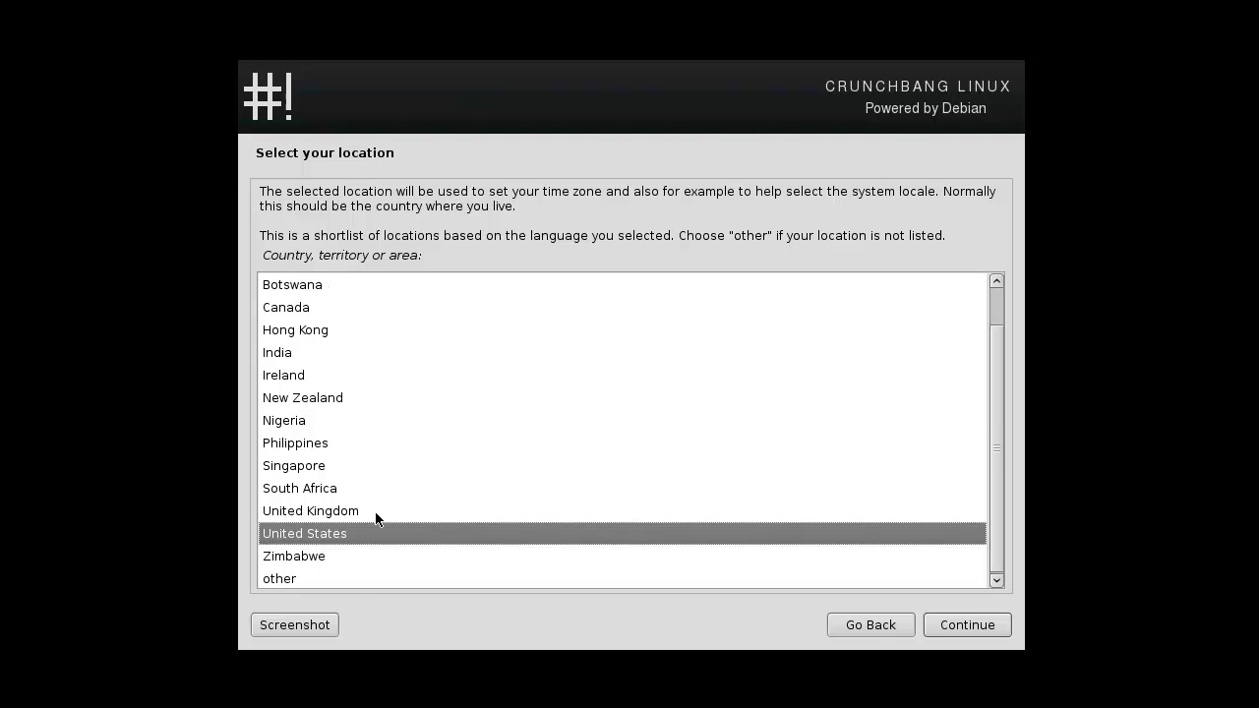
left_click(297, 577)
left_click(963, 624)
Pick Europe as the region, then the Netherlands as the country.
left_click(339, 423)
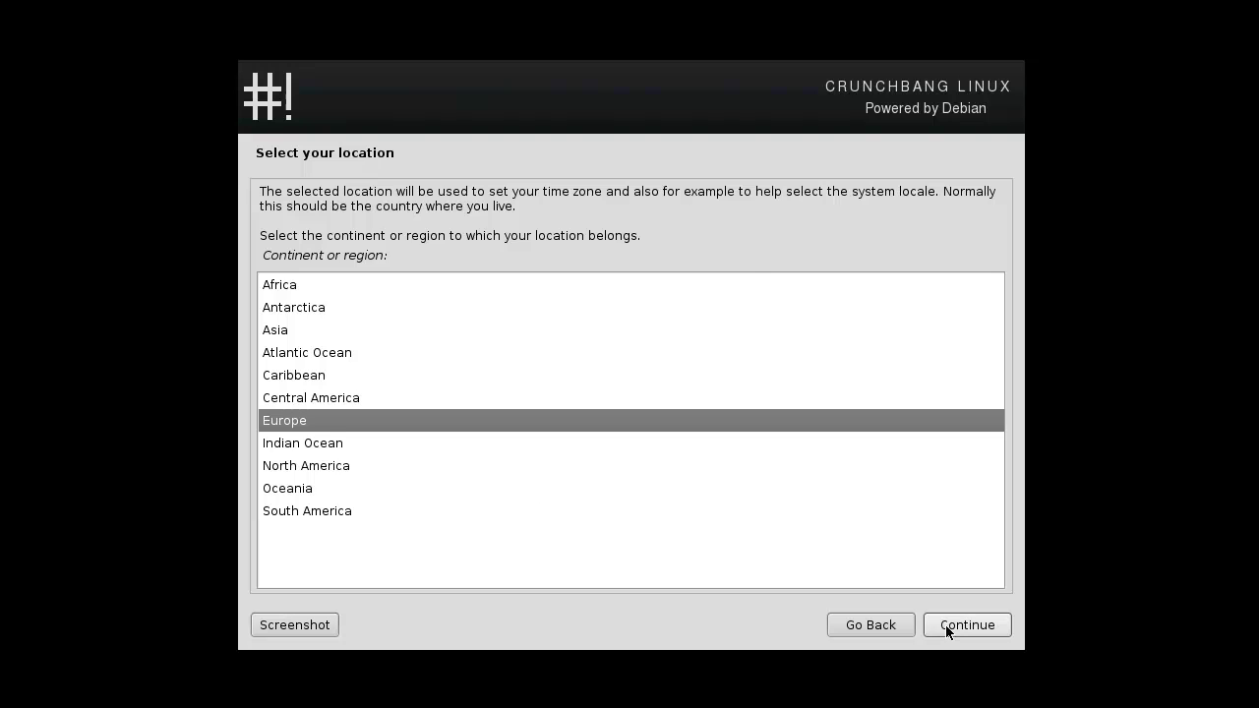
left_click(950, 626)
scroll(342, 470, "down", 4)
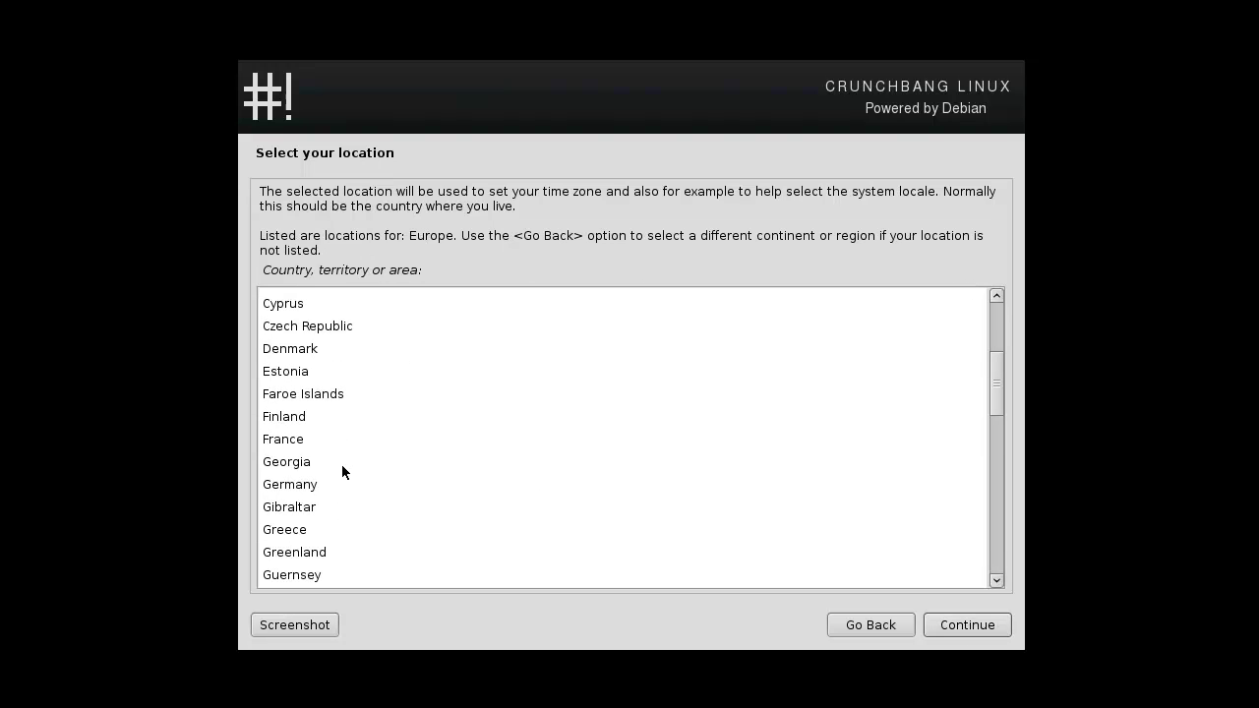
scroll(341, 464, "down", 5)
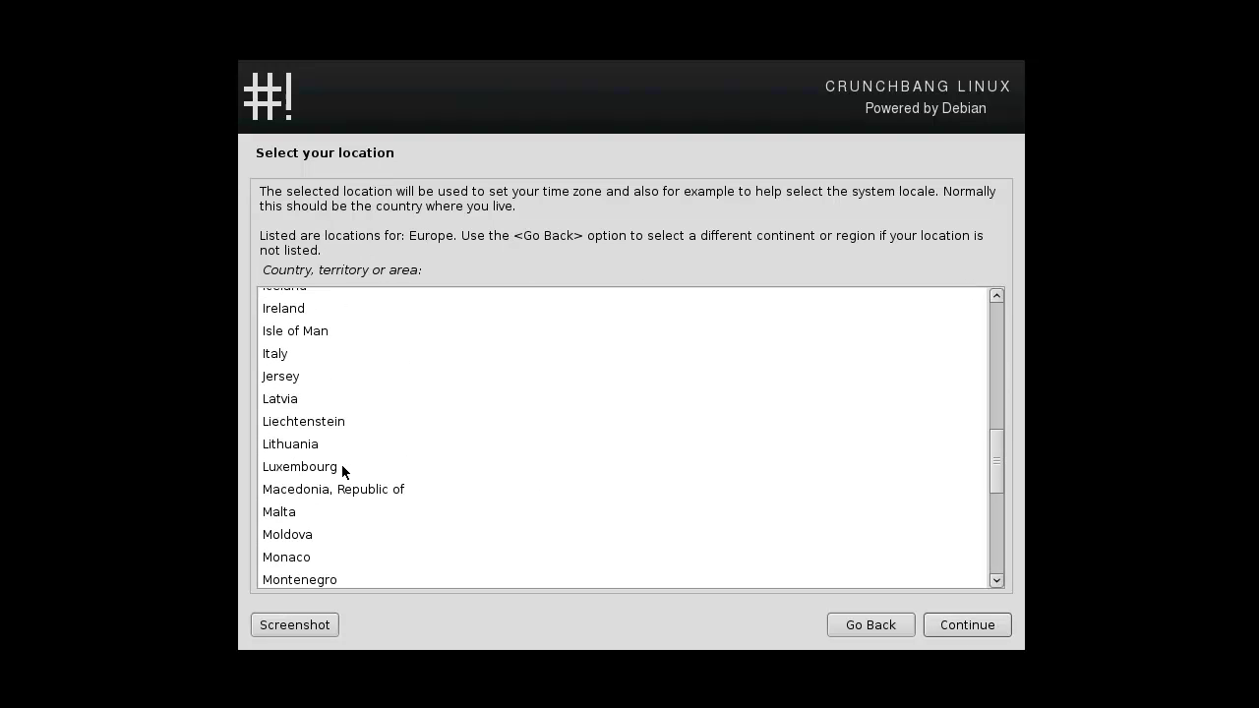
scroll(341, 470, "down", 2)
left_click(342, 512)
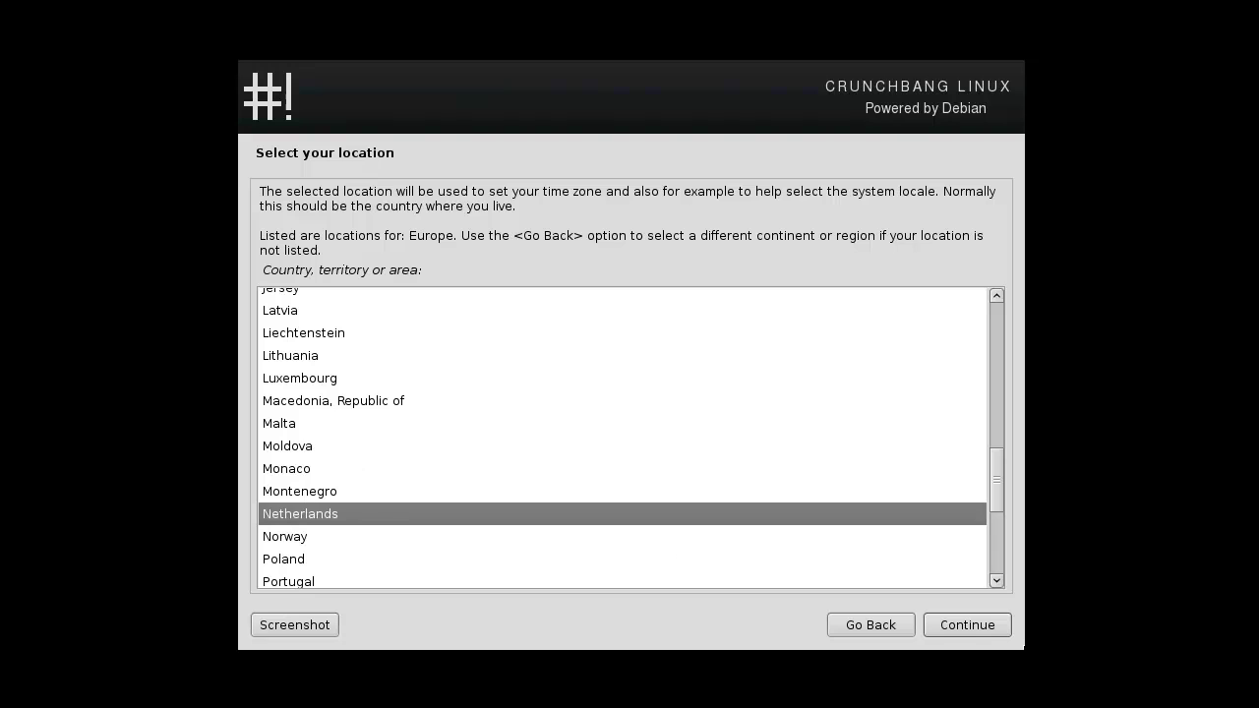
left_click(930, 630)
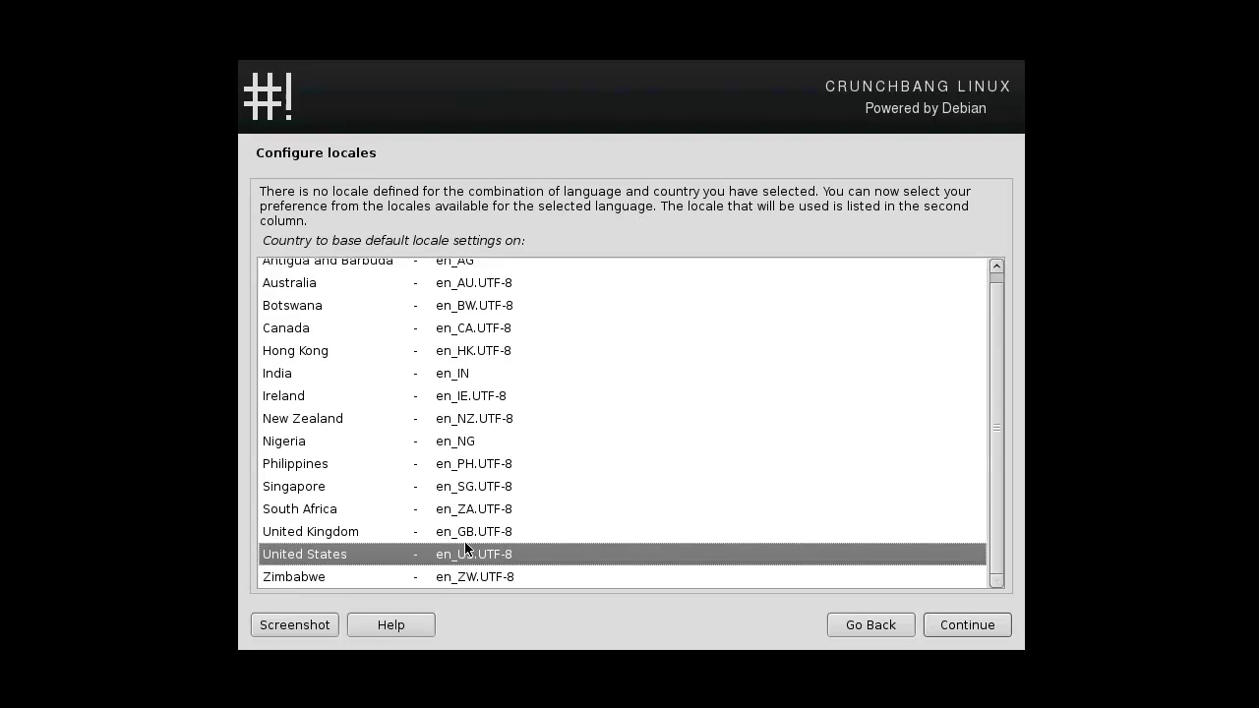
scroll(447, 551, "up", 1)
scroll(448, 551, "down", 1)
Accept the United States en_US.UTF-8 locale and keep the American English keymap.
left_click(970, 639)
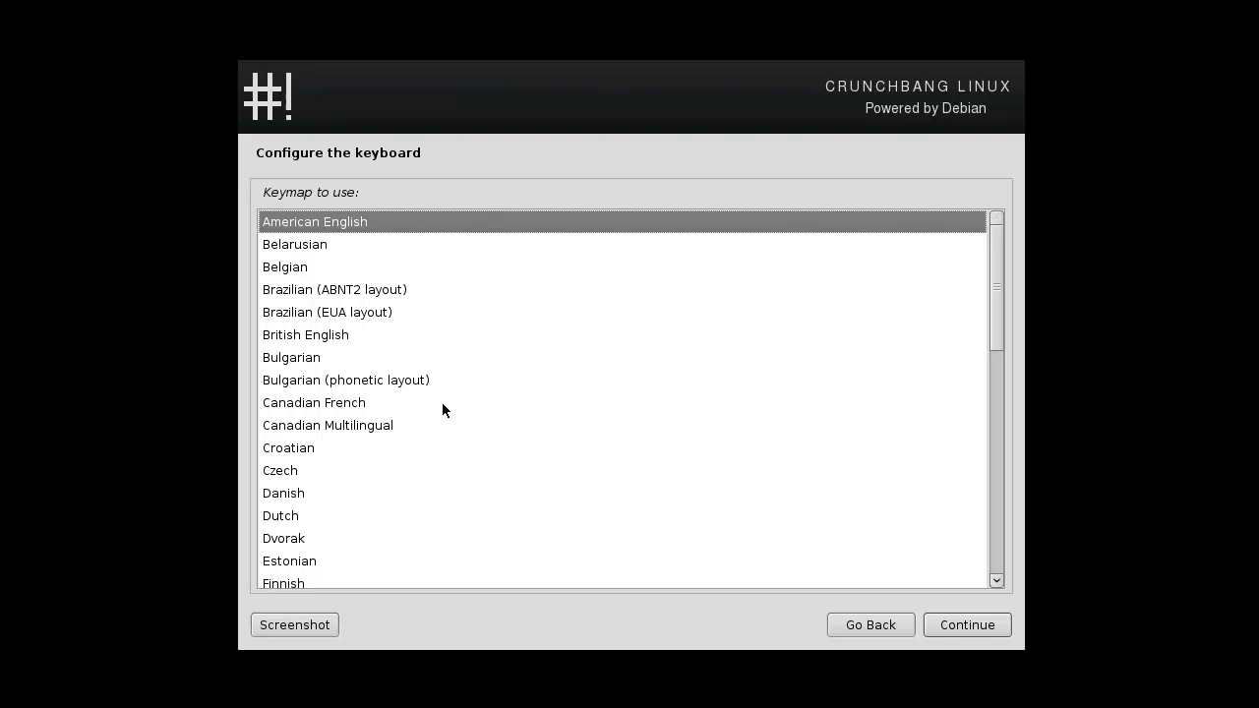
scroll(443, 404, "down", 10)
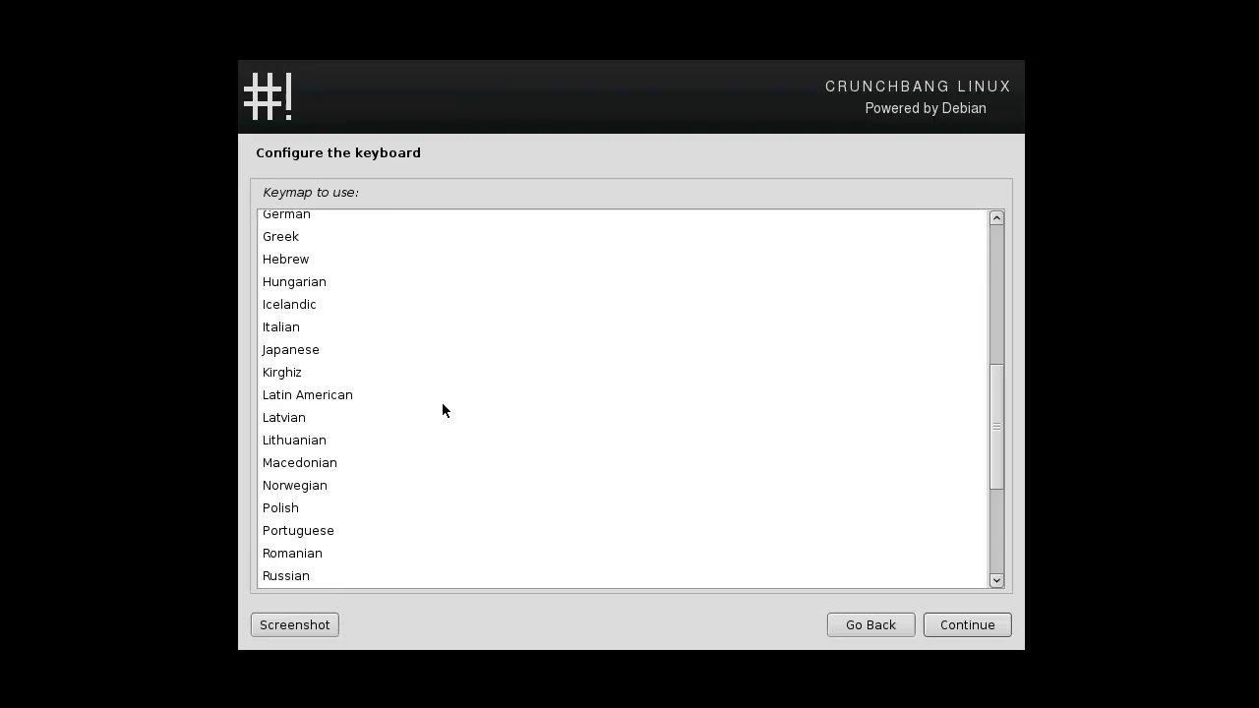
scroll(442, 404, "up", 10)
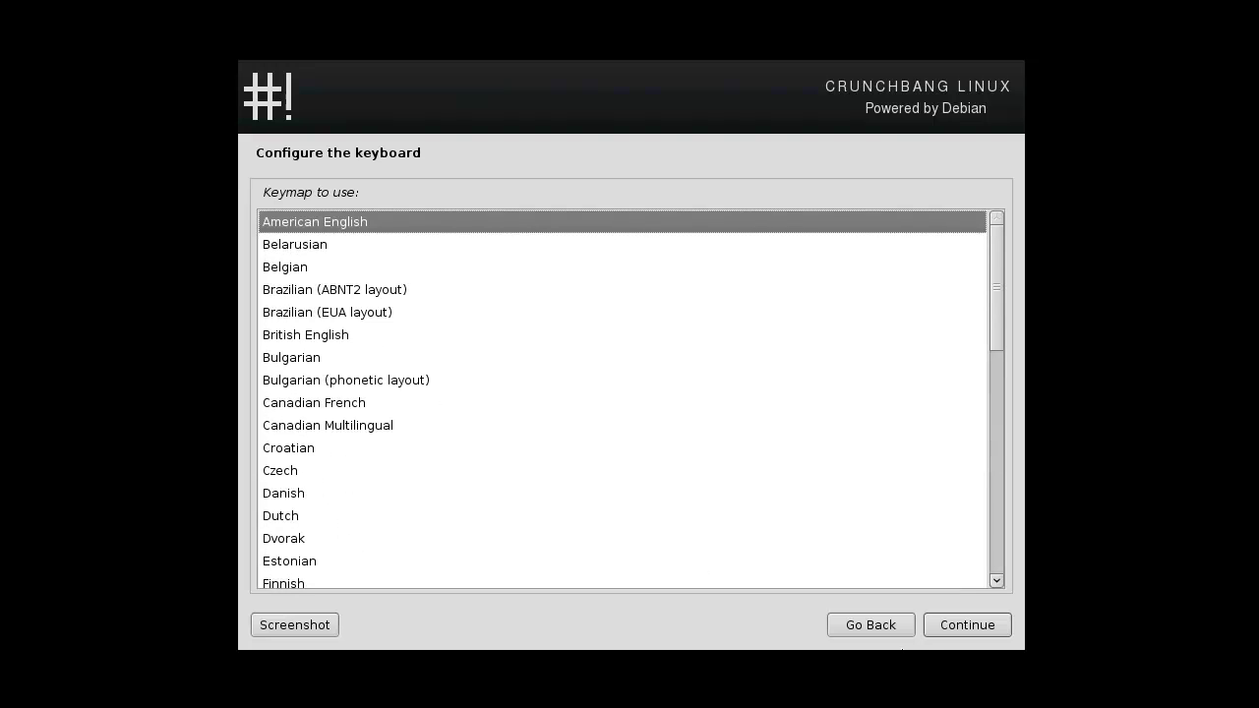
left_click(940, 622)
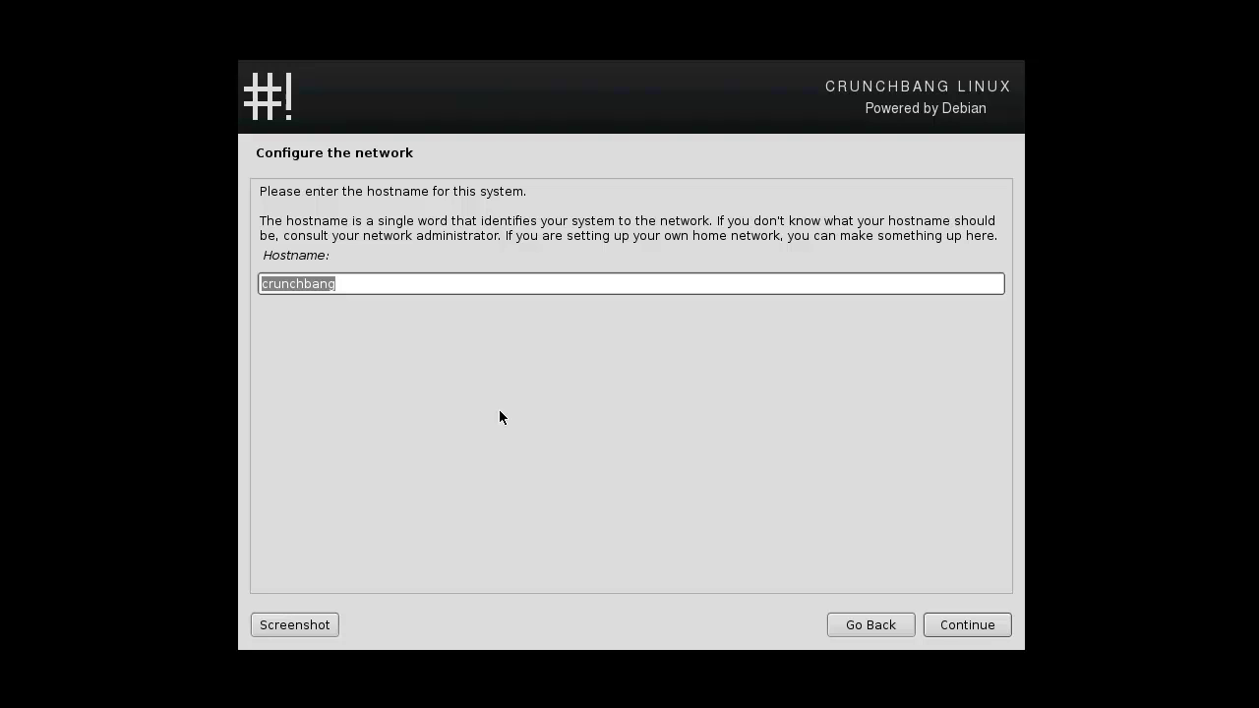
Keep hostname crunchbang, enter the new user's full name, and accept the suggested username.
left_click(1000, 632)
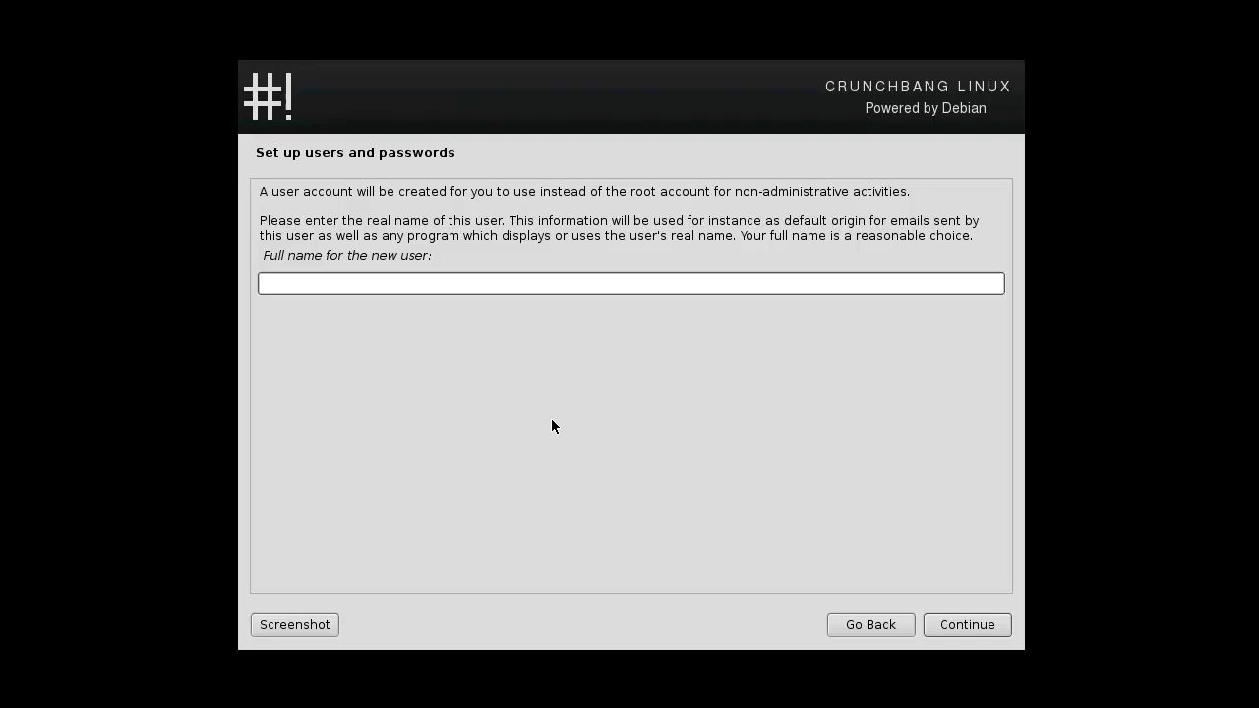
type("Spoonfed")
left_click(934, 634)
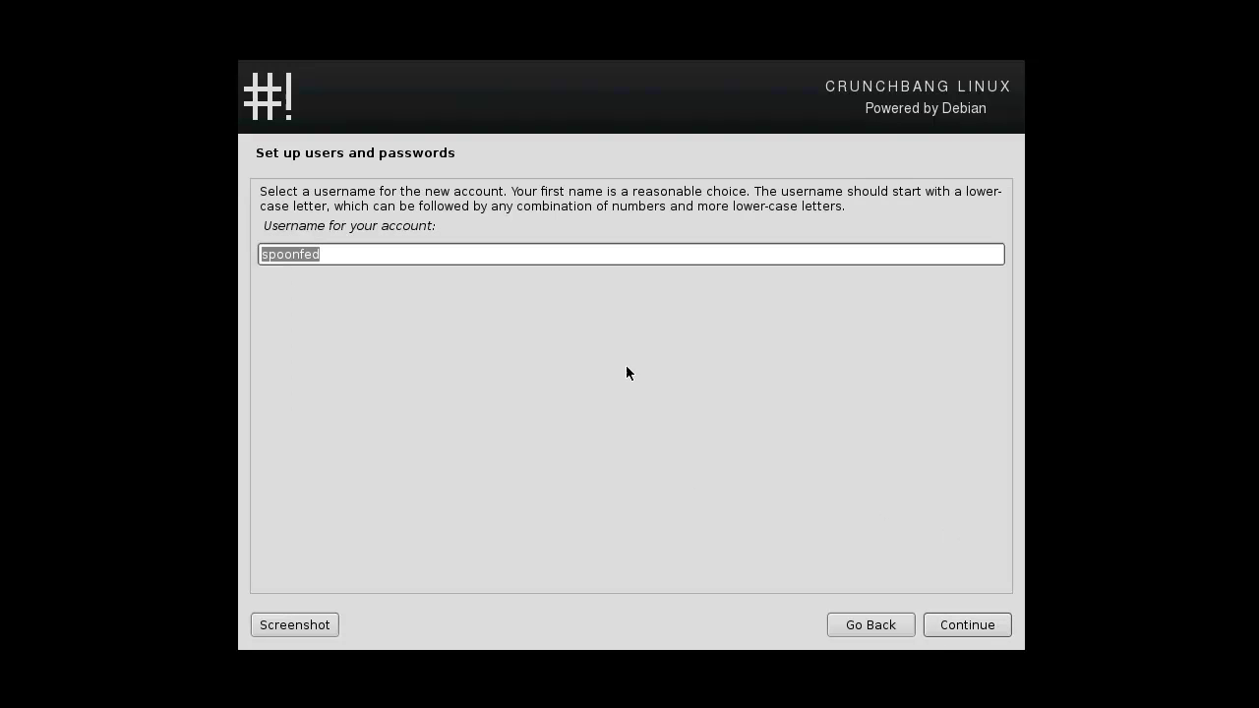
left_click(967, 619)
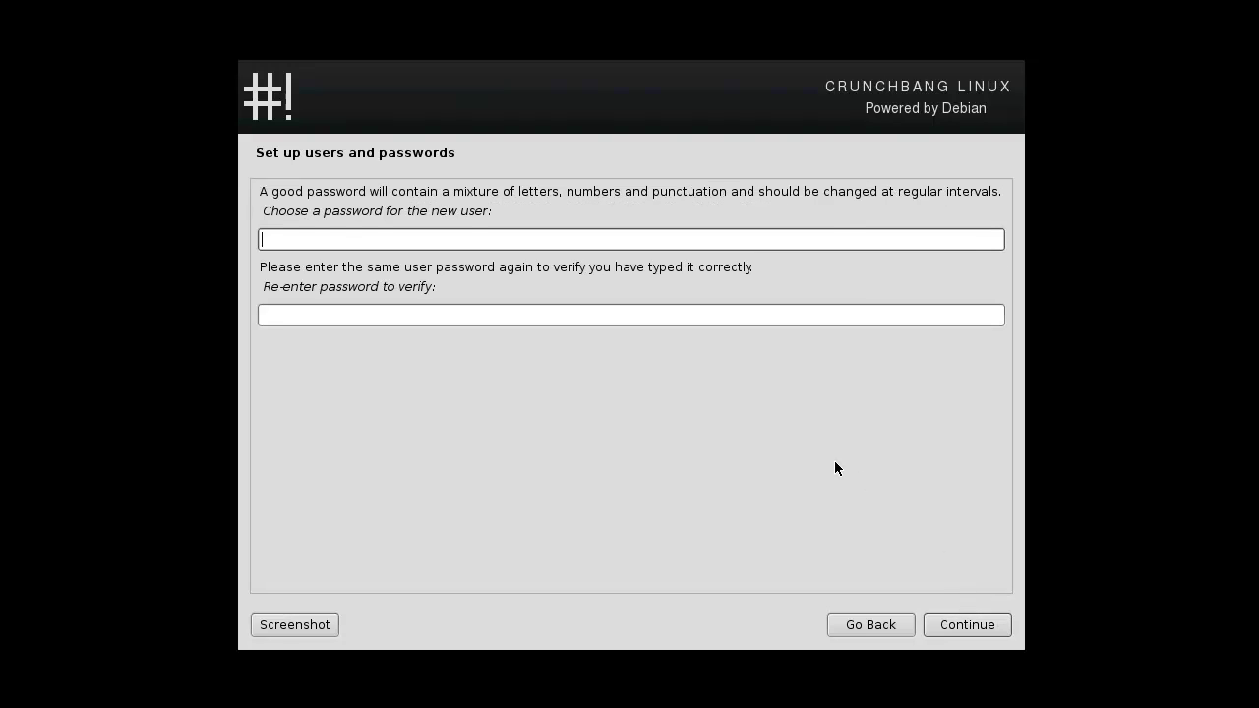
Enter the new user's password and verify it in the second field.
key("Tab")
key("Return")
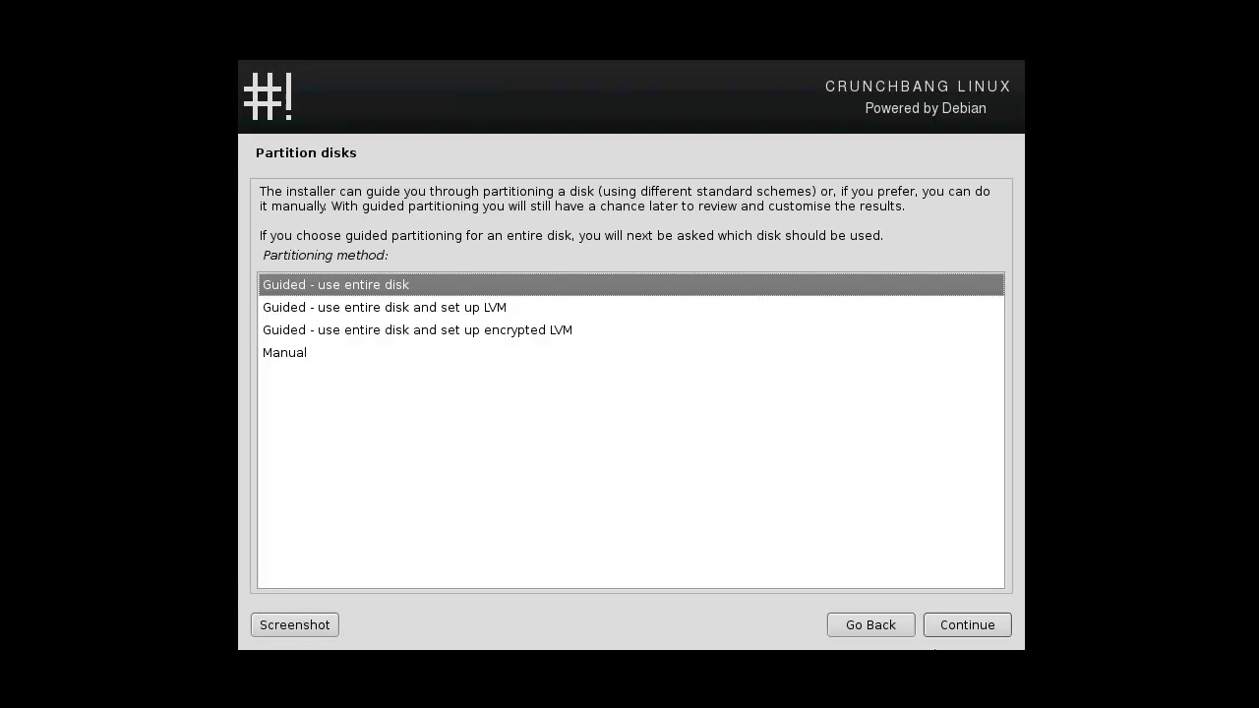
Guided-partition the 21.5 GB VMware disk as one partition, then restart Partition disks.
left_click(987, 622)
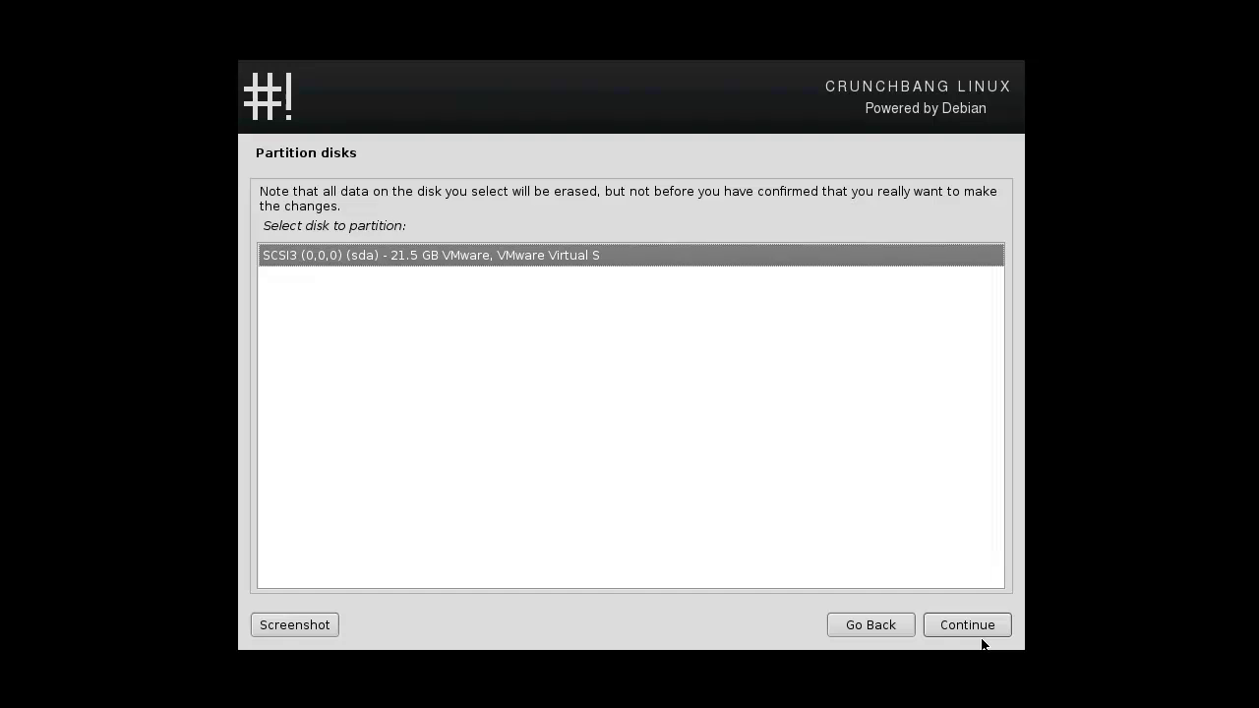
left_click(976, 630)
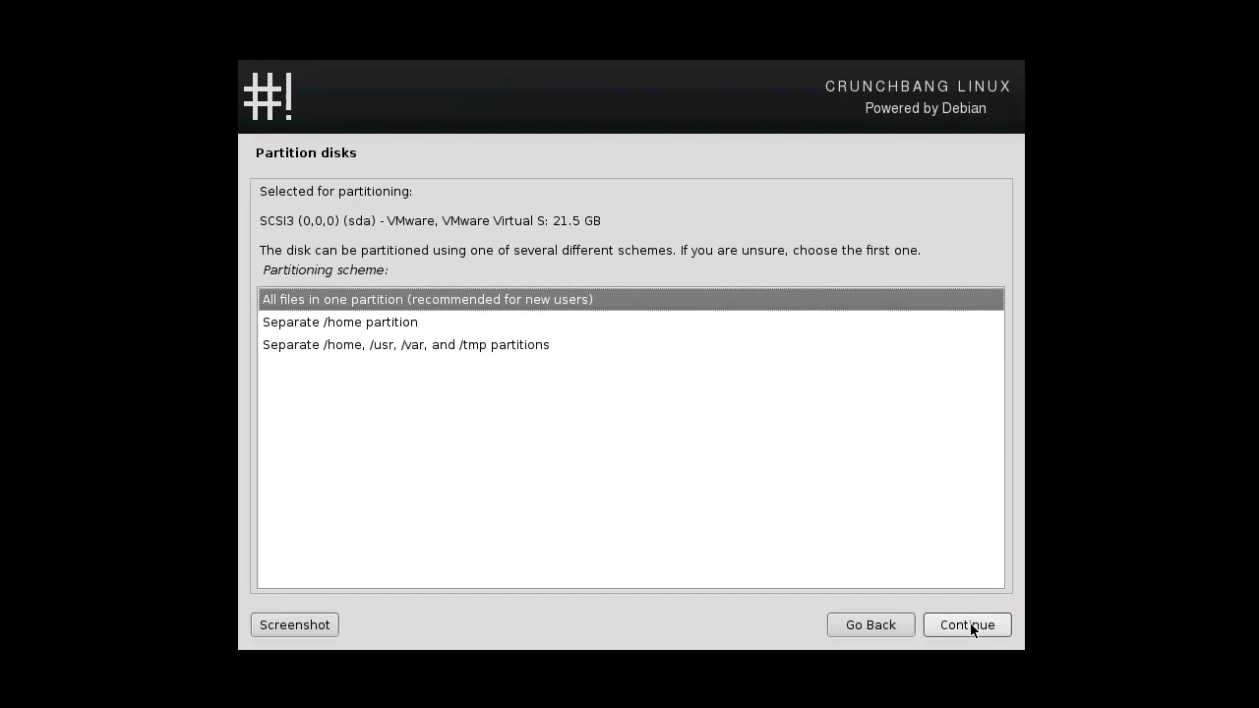
left_click(970, 628)
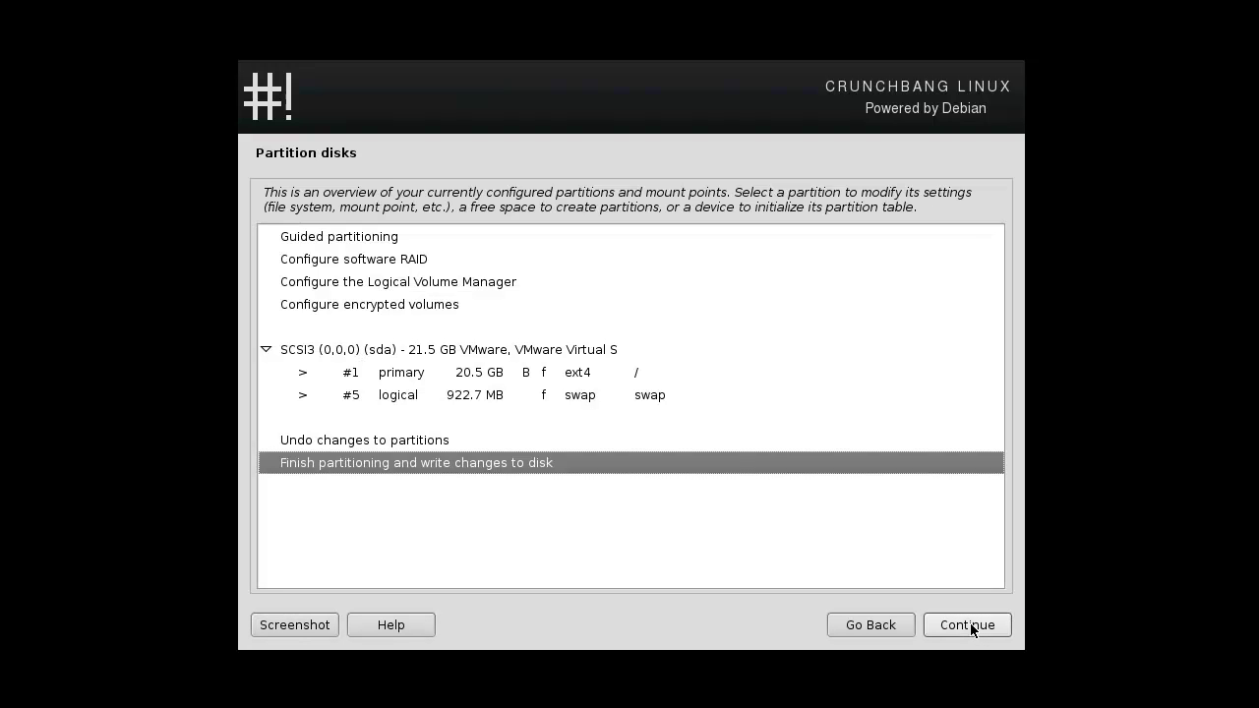
left_click(957, 628)
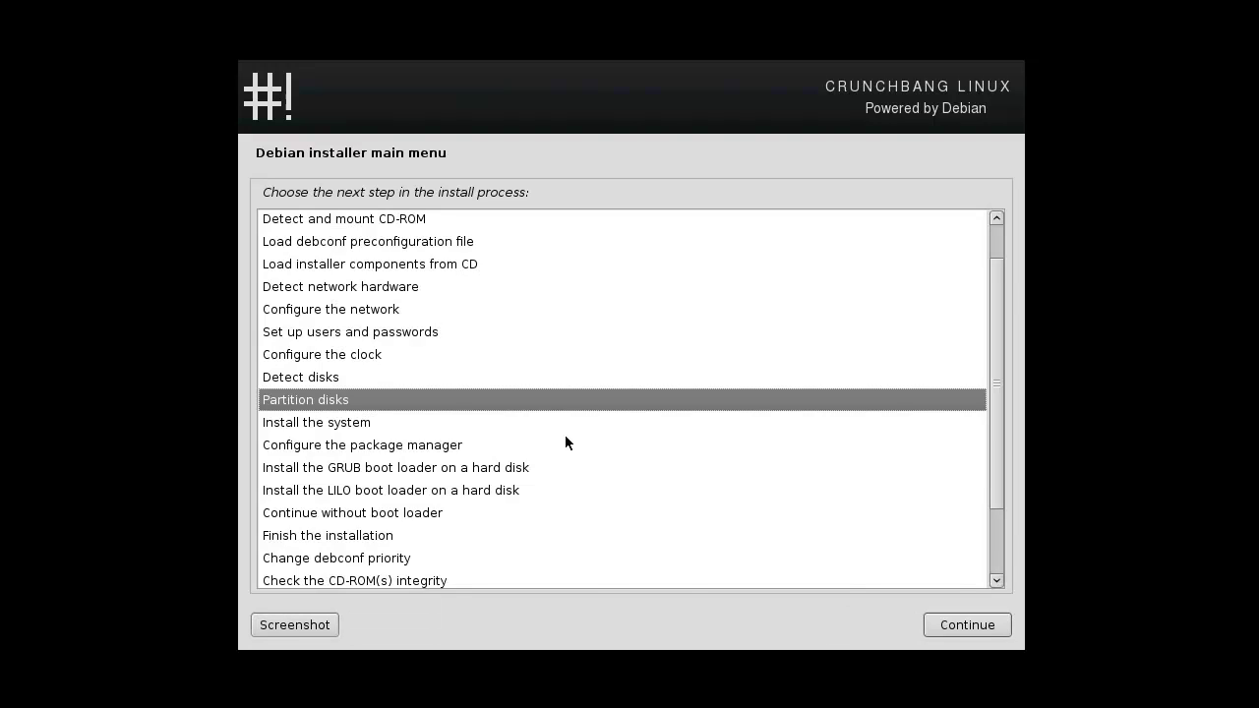
left_click(1001, 629)
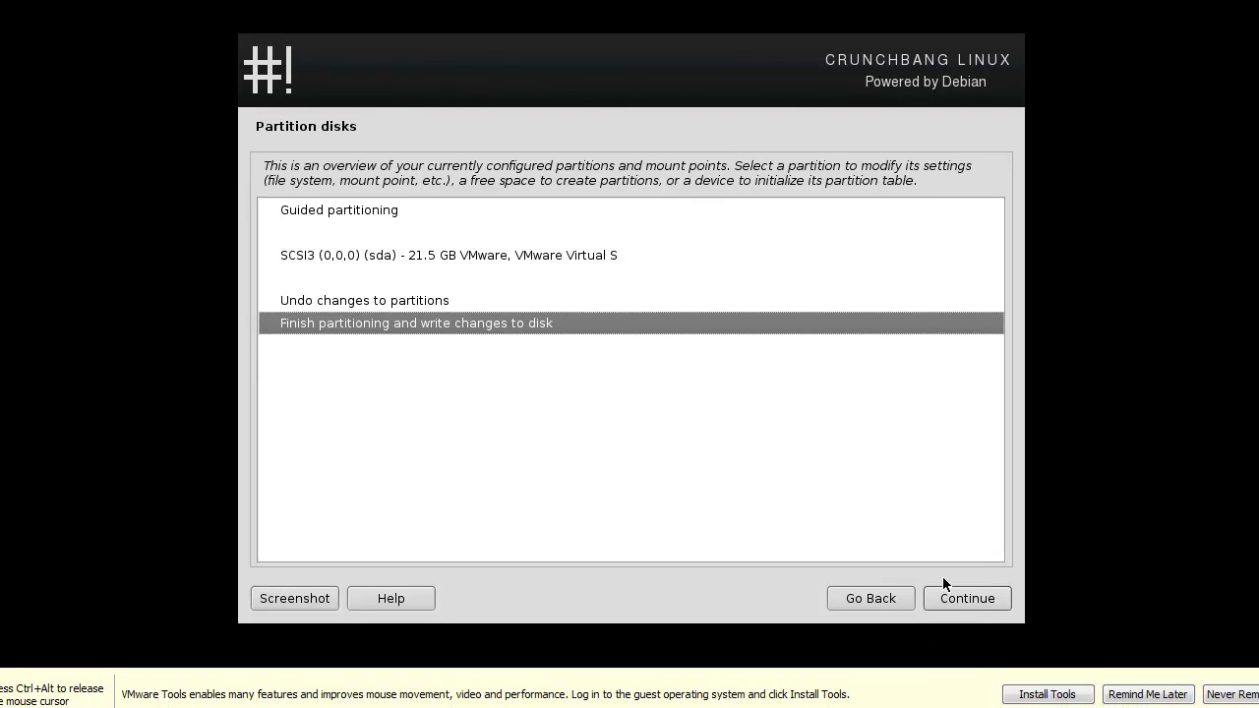
Acknowledge the missing root file system error and create a new empty partition table on sda.
left_click(957, 595)
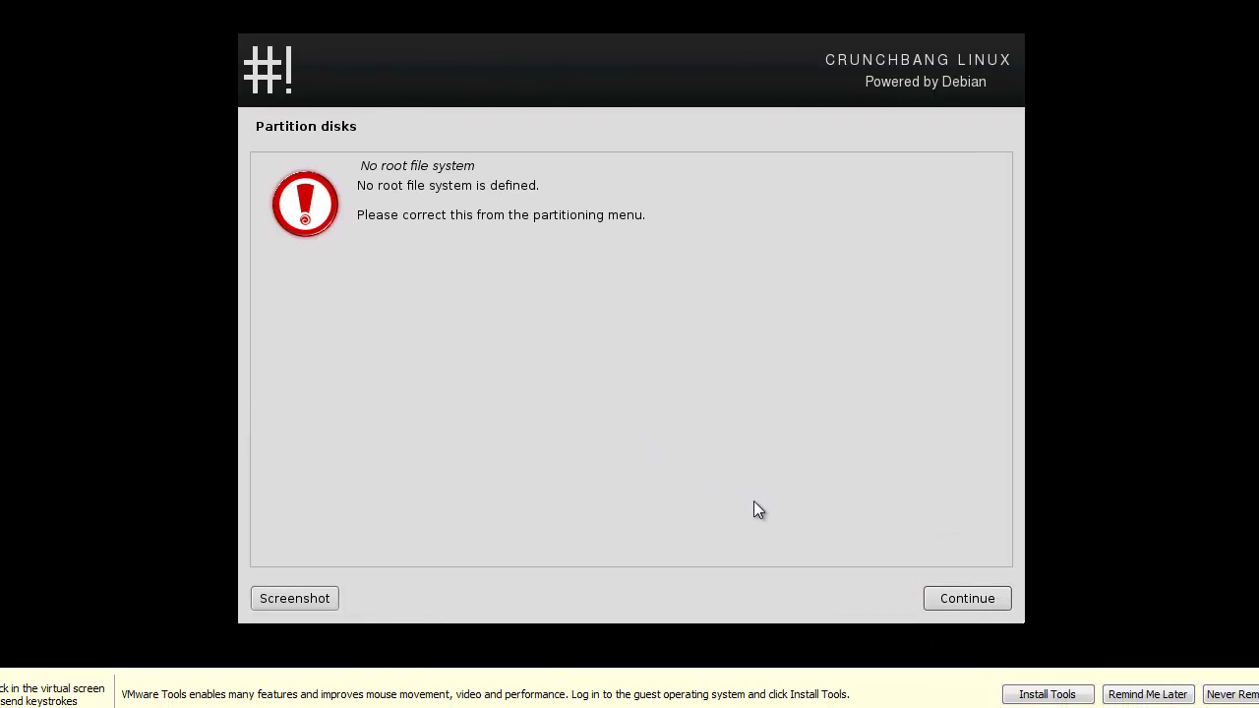
left_click(1133, 693)
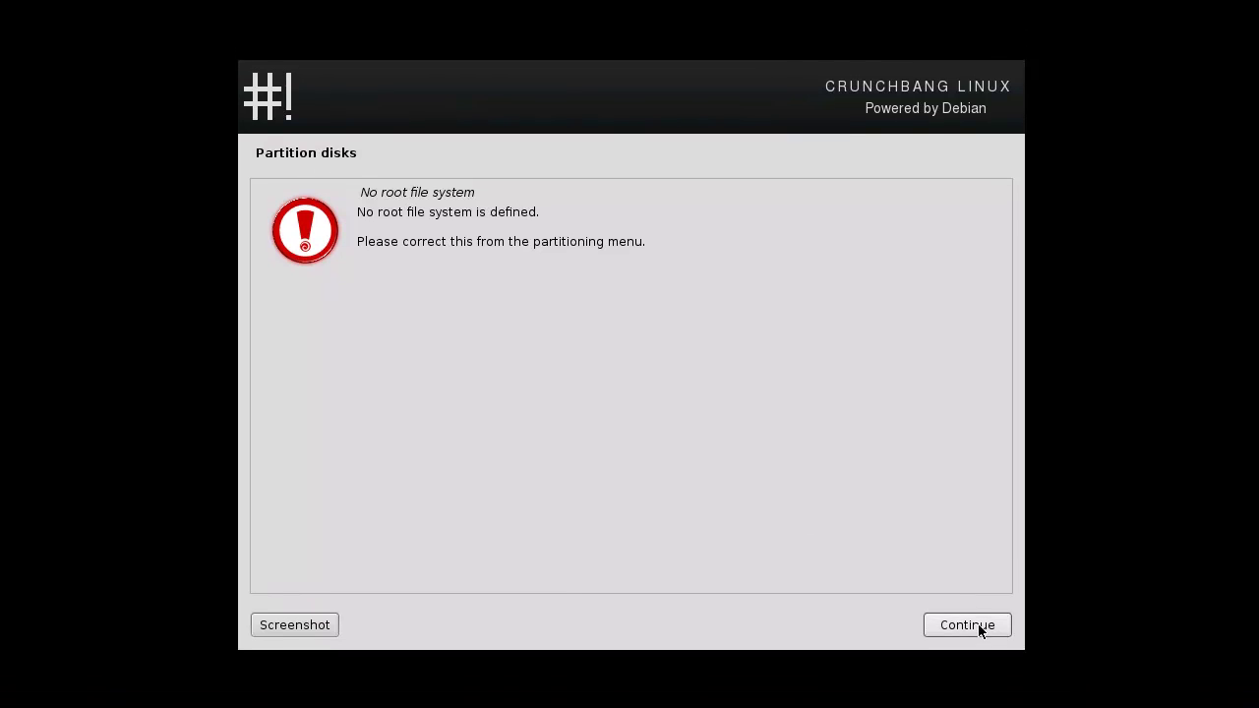
left_click(990, 630)
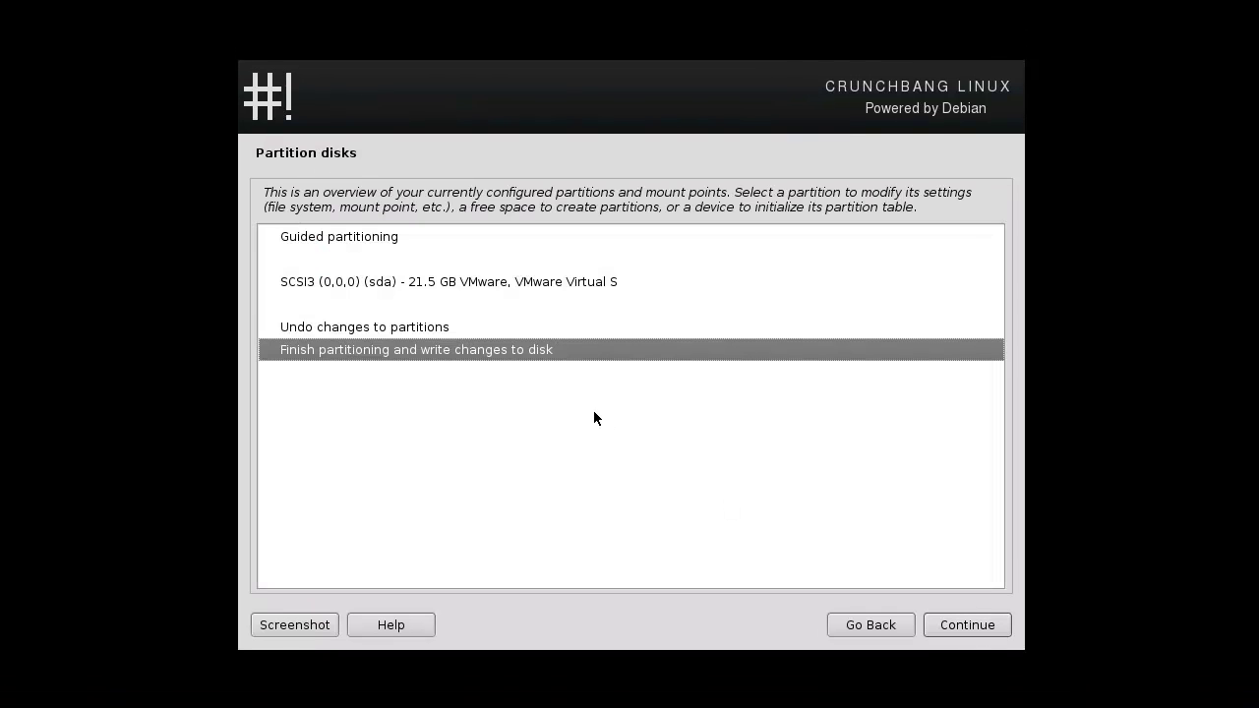
double_click(376, 281)
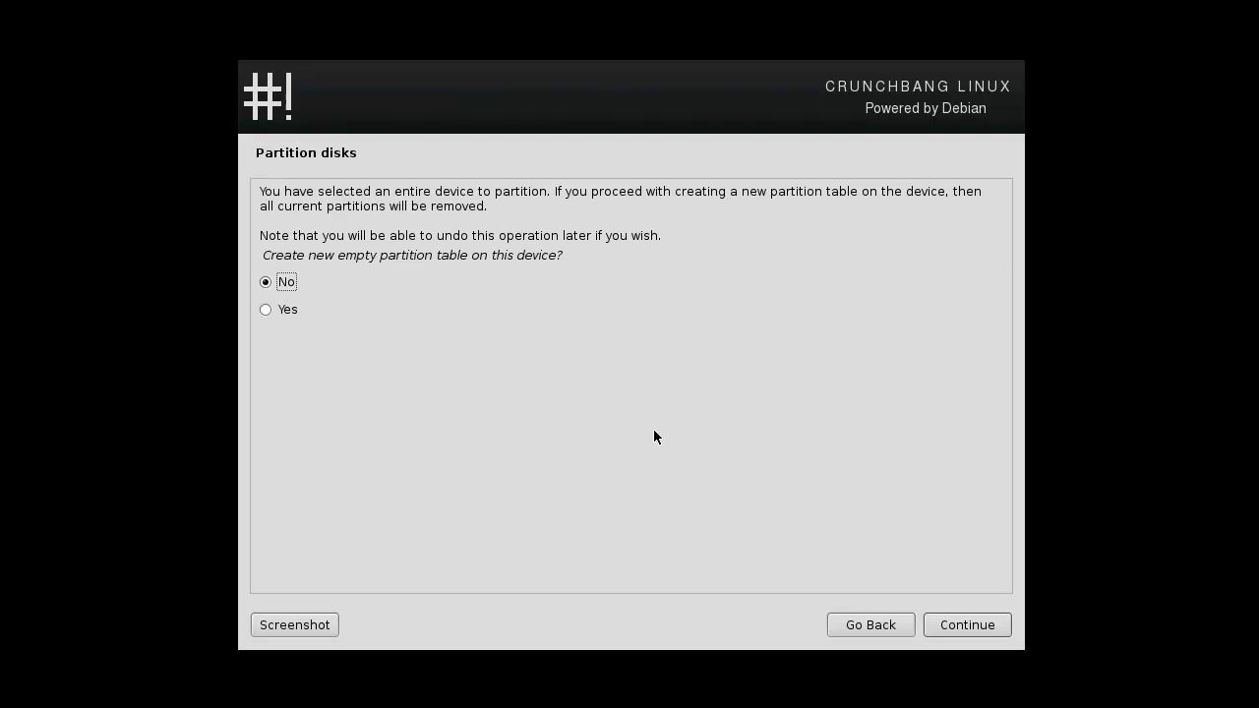
left_click(276, 310)
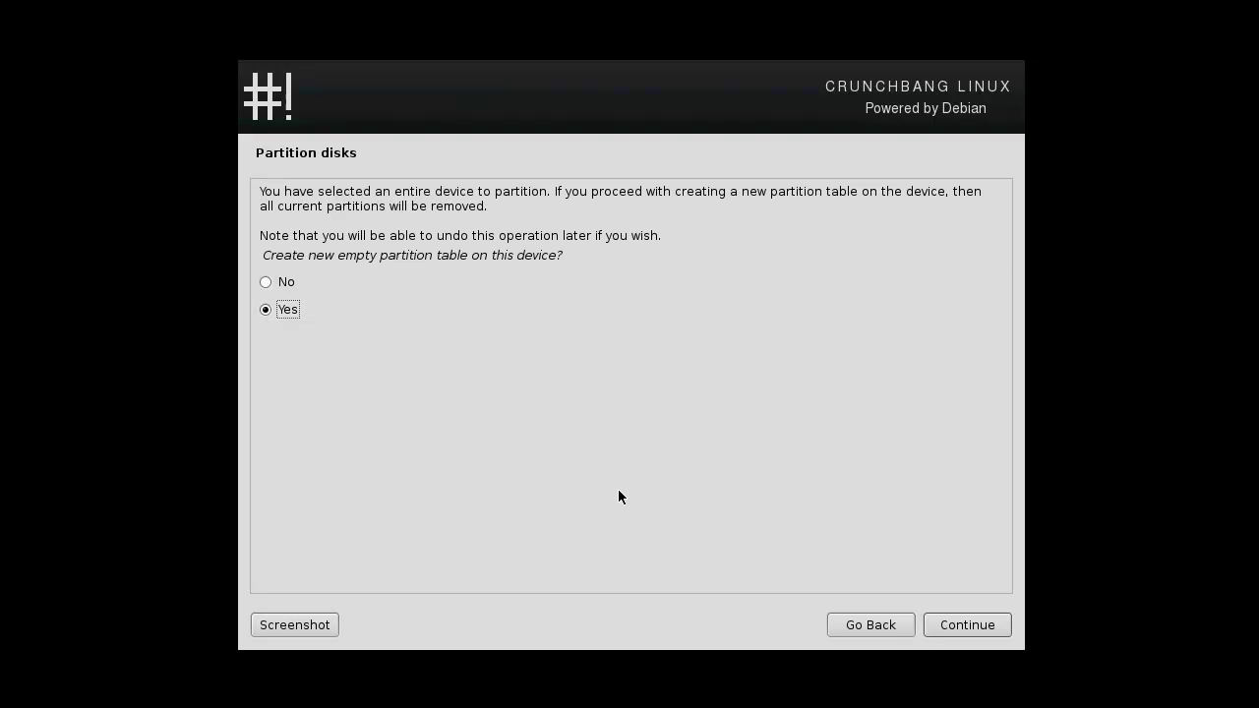
left_click(936, 620)
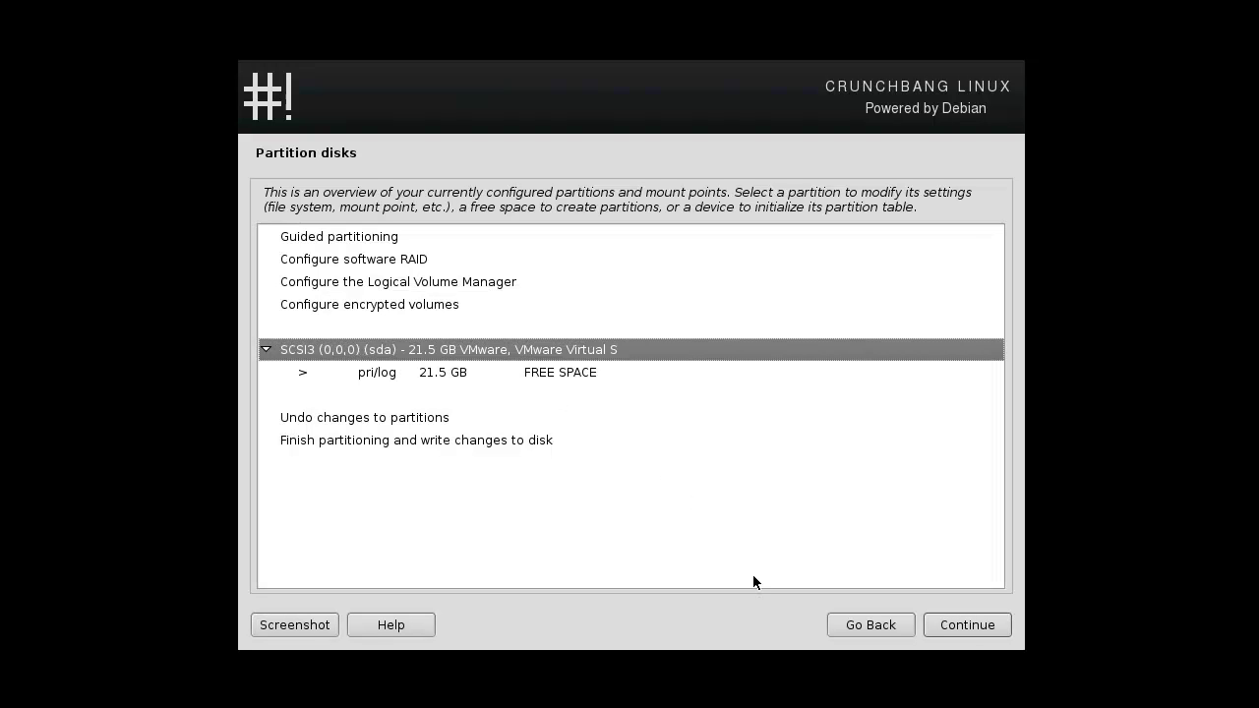
left_click(1005, 625)
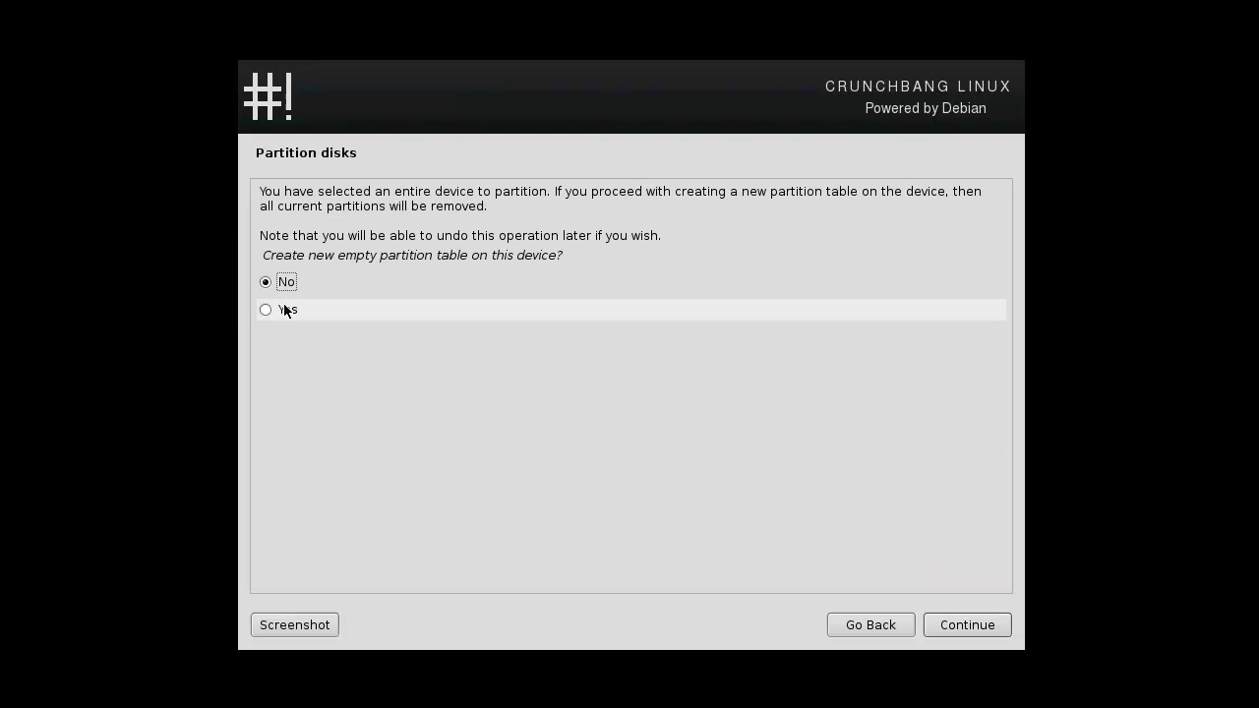
left_click(284, 309)
left_click(958, 625)
Automatically partition the 21.5 GB free space as one partition and write the changes to disk.
left_click(356, 374)
left_click(984, 630)
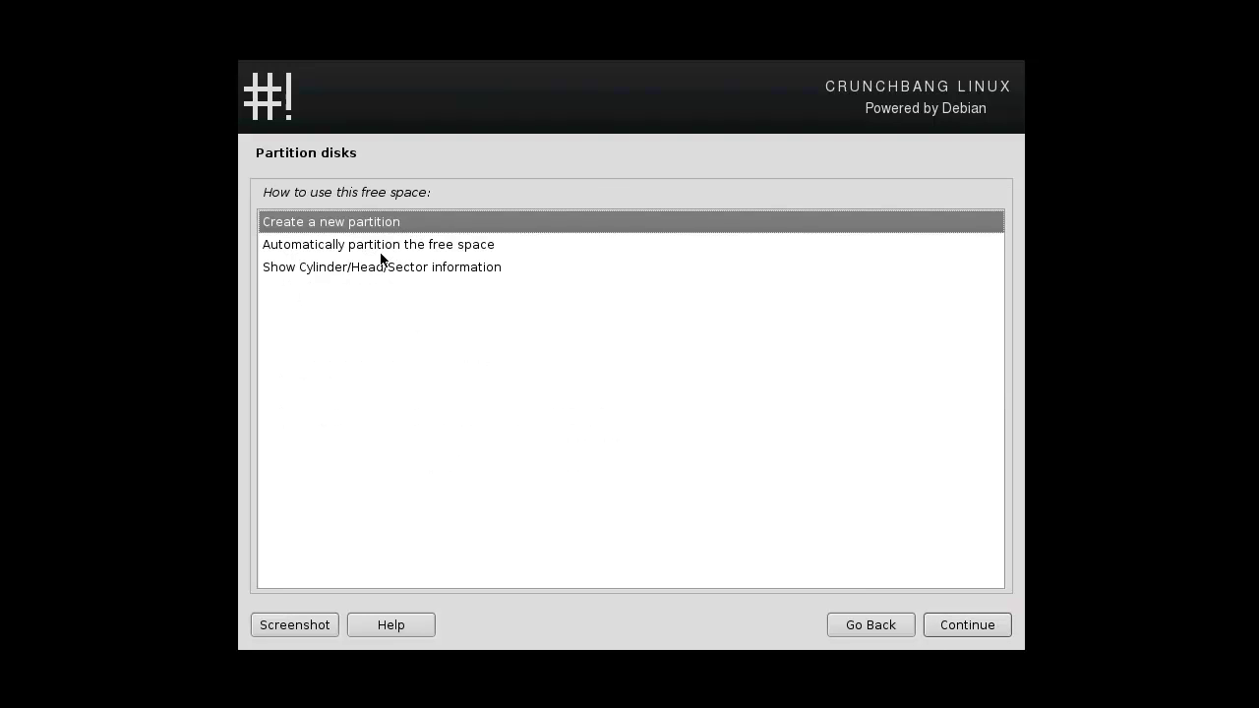
left_click(357, 246)
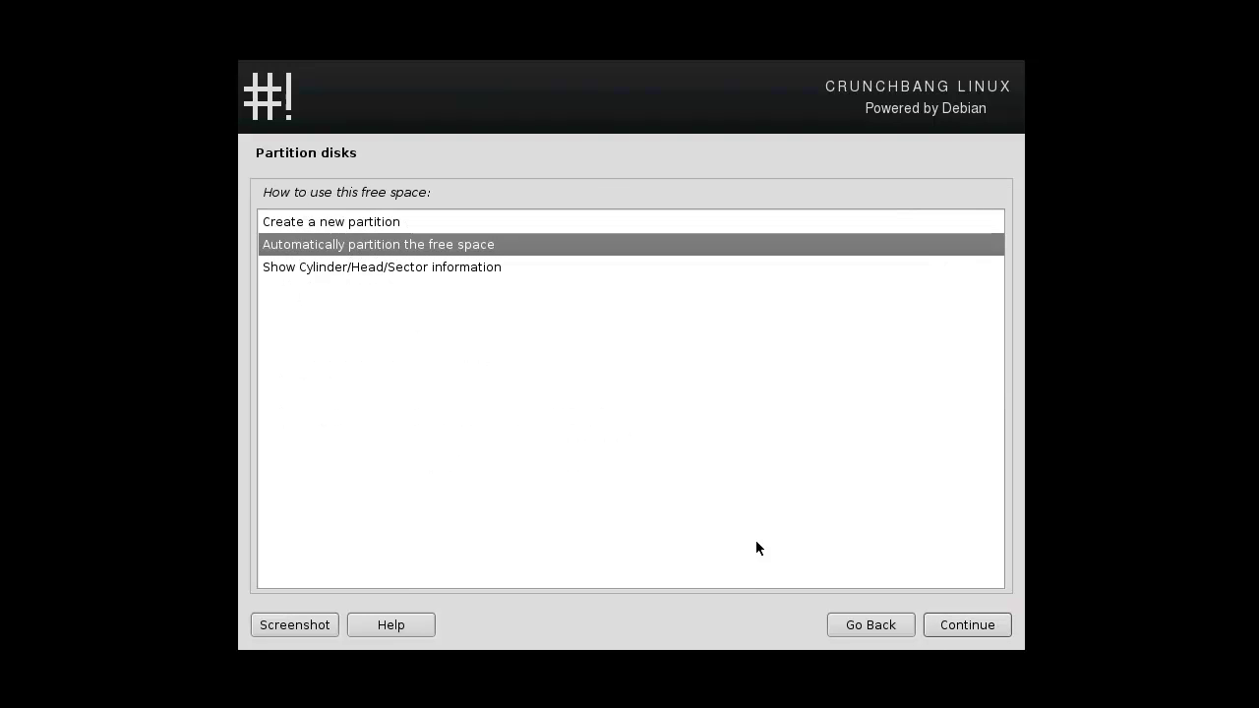
left_click(971, 625)
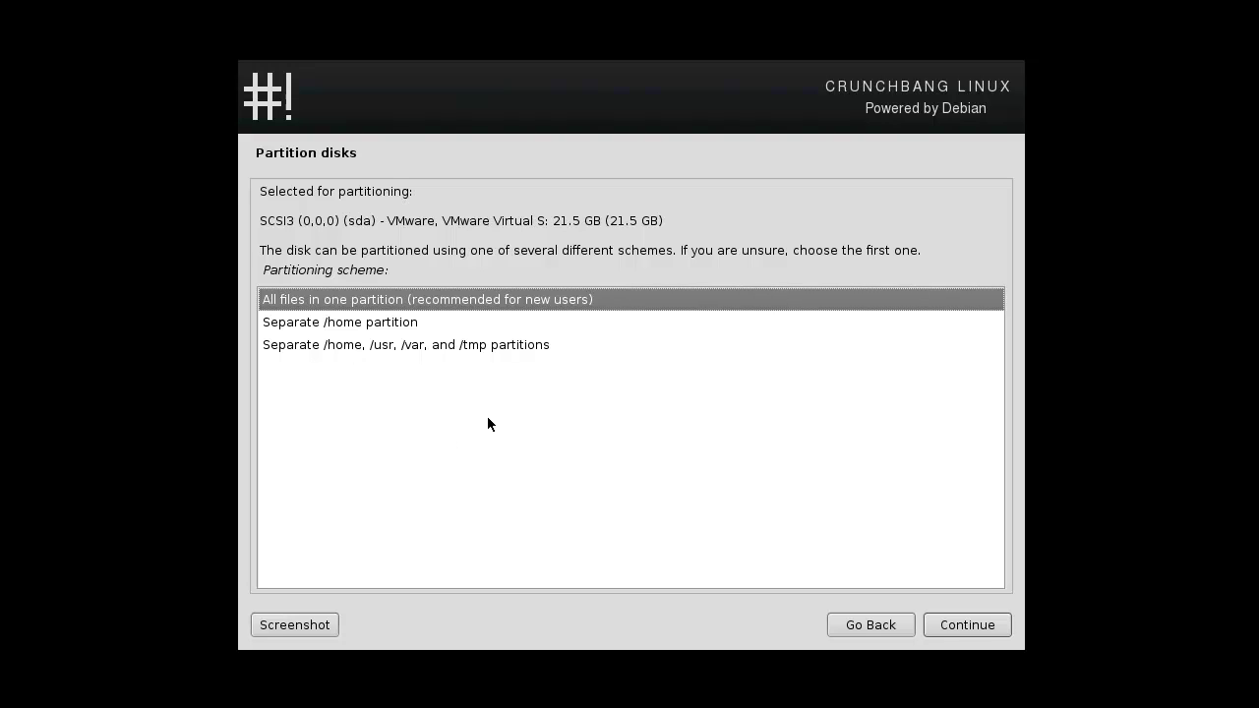
left_click(968, 626)
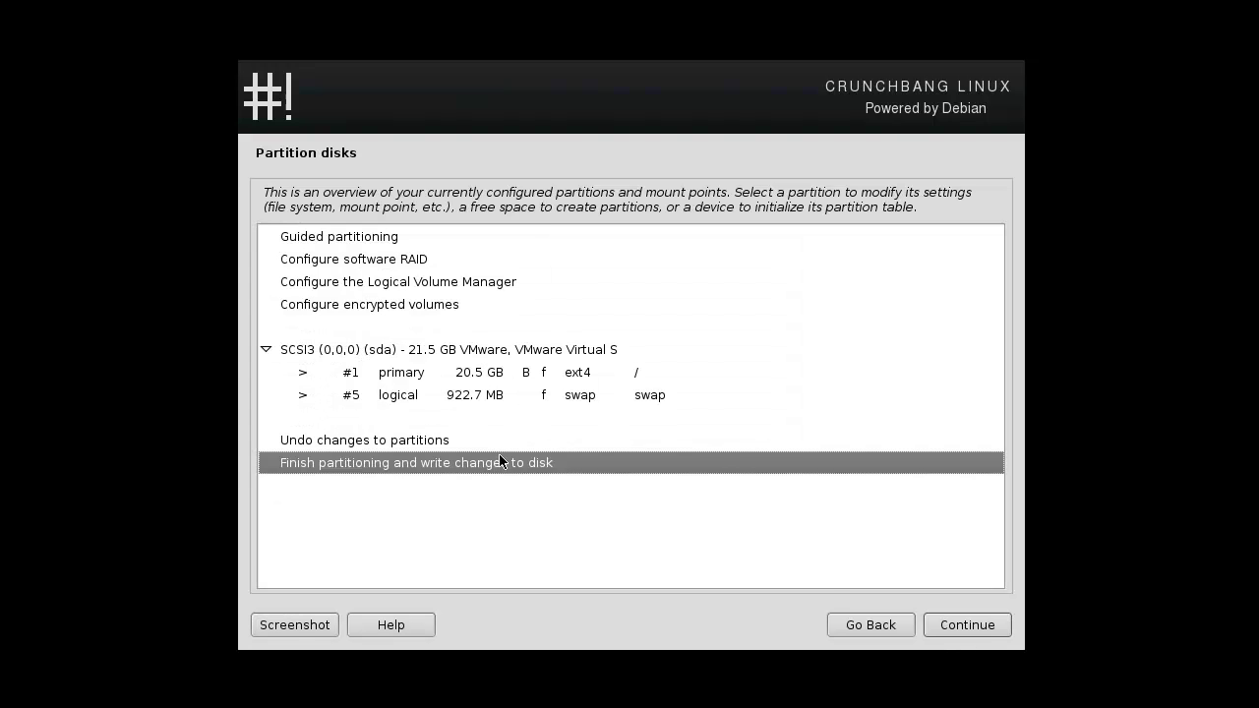
left_click(1001, 627)
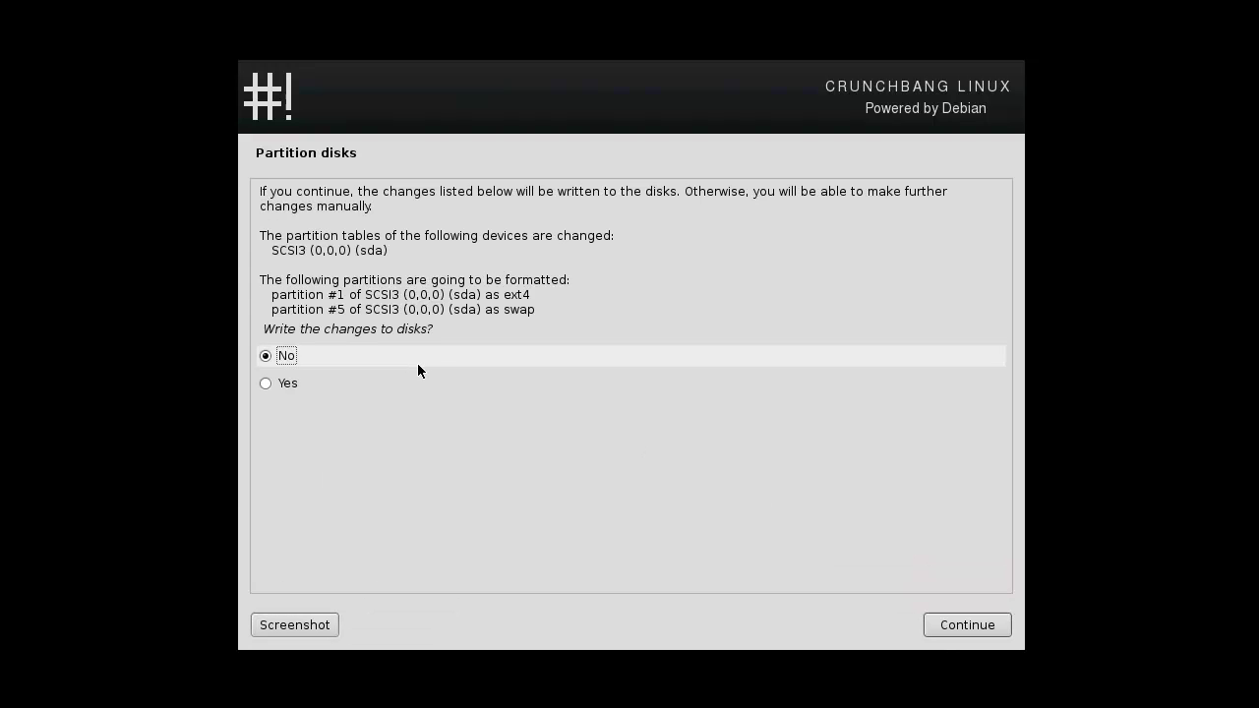
left_click(431, 383)
left_click(949, 625)
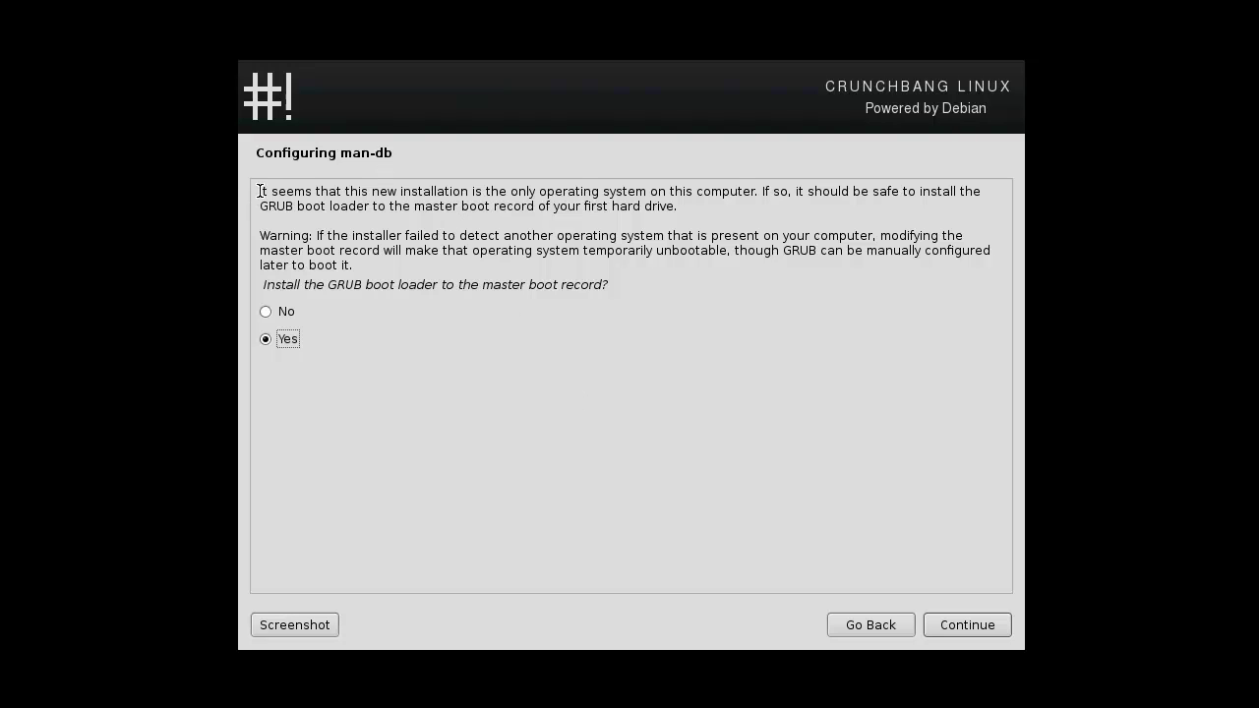
Read the GRUB prompt and install GRUB to the master boot record.
left_click_drag(259, 193, 836, 216)
left_click(701, 230)
left_click_drag(317, 235, 354, 266)
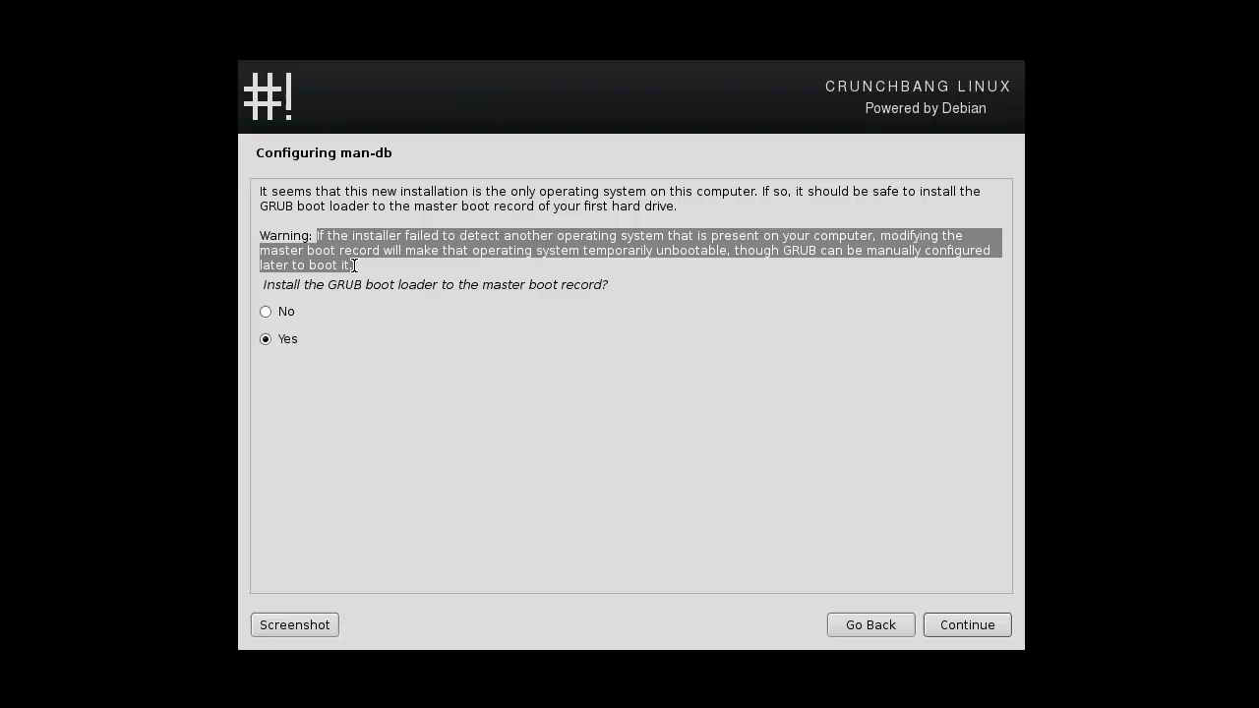
left_click(354, 266)
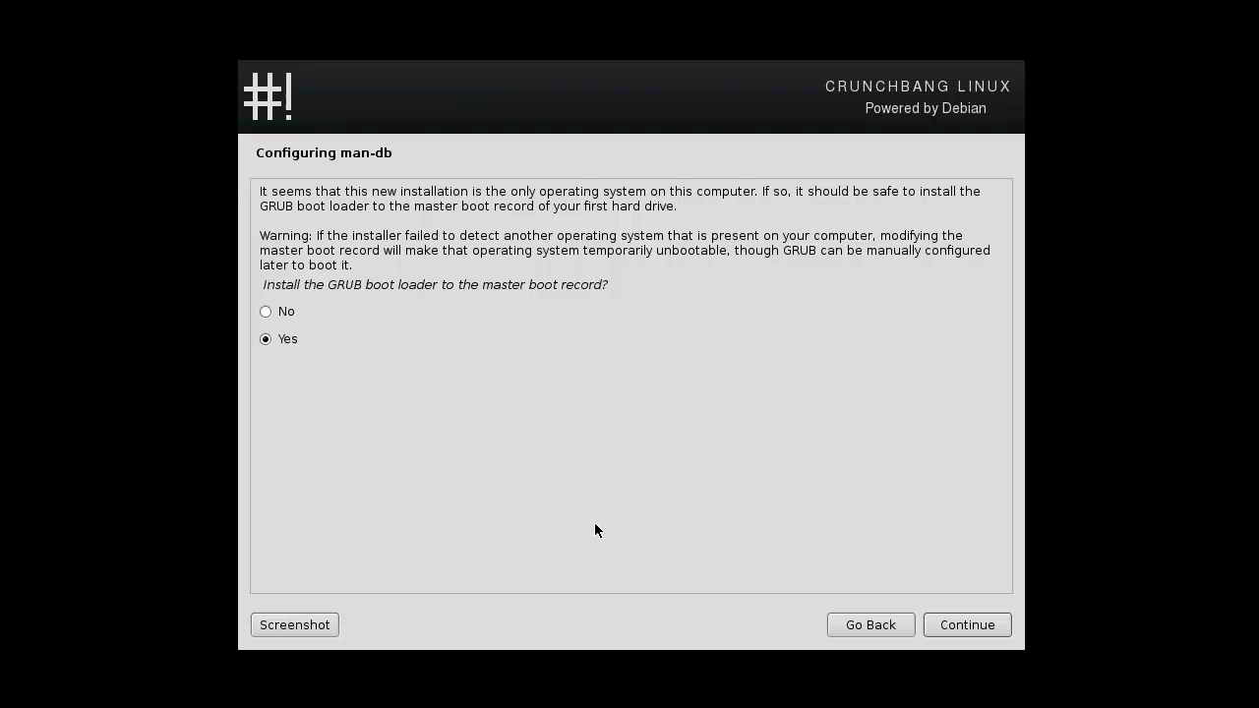
left_click(952, 624)
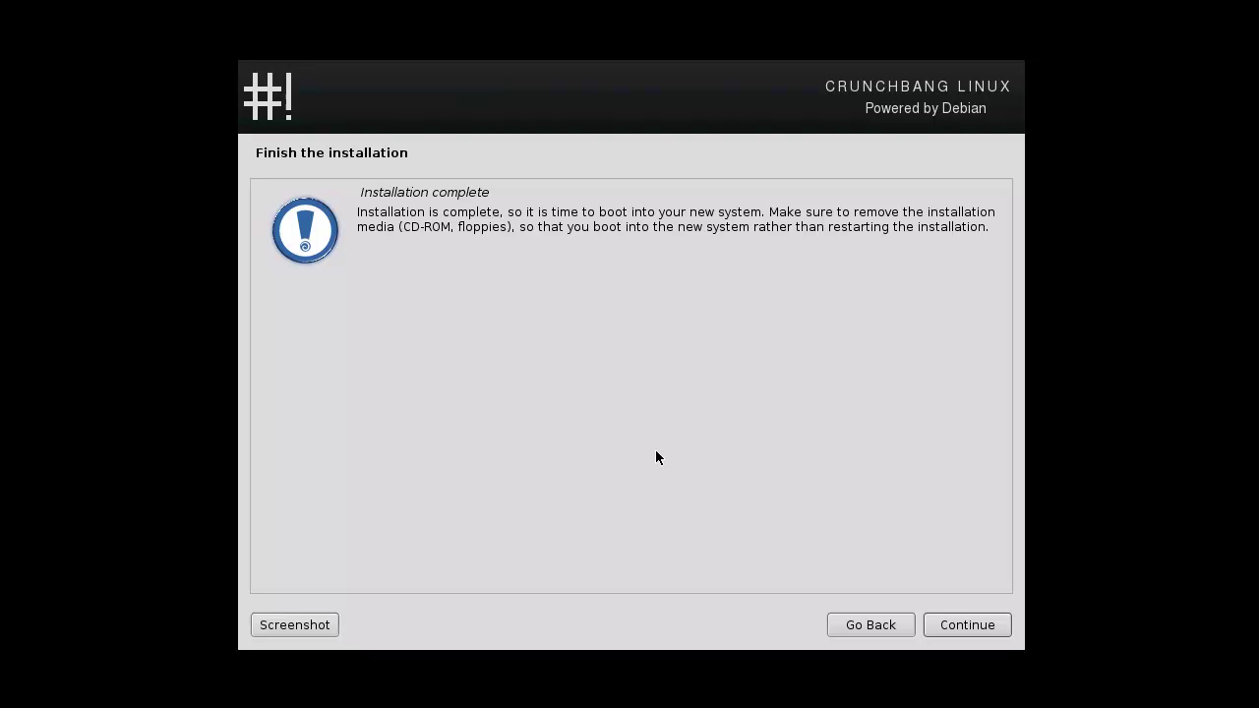
Finish the installation and boot into the new CrunchBang system.
left_click(995, 628)
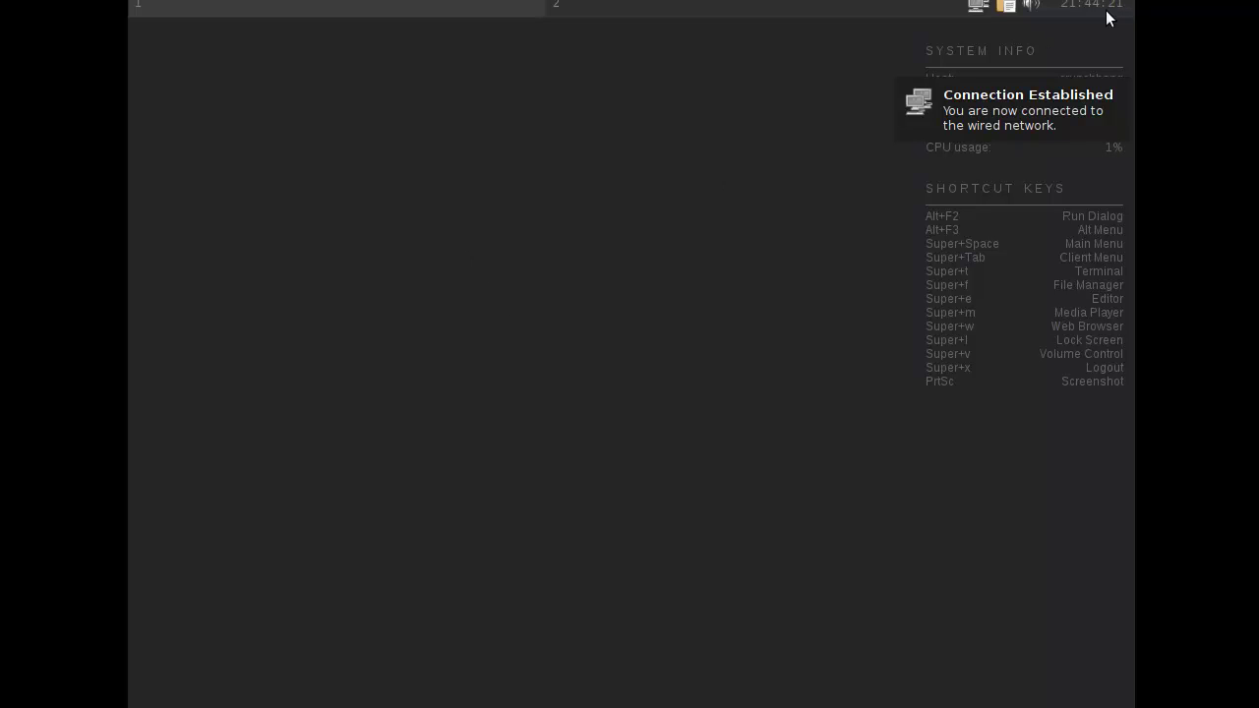
Dismiss the wired network notice and move past the post-installation script's welcome screen.
left_click(997, 79)
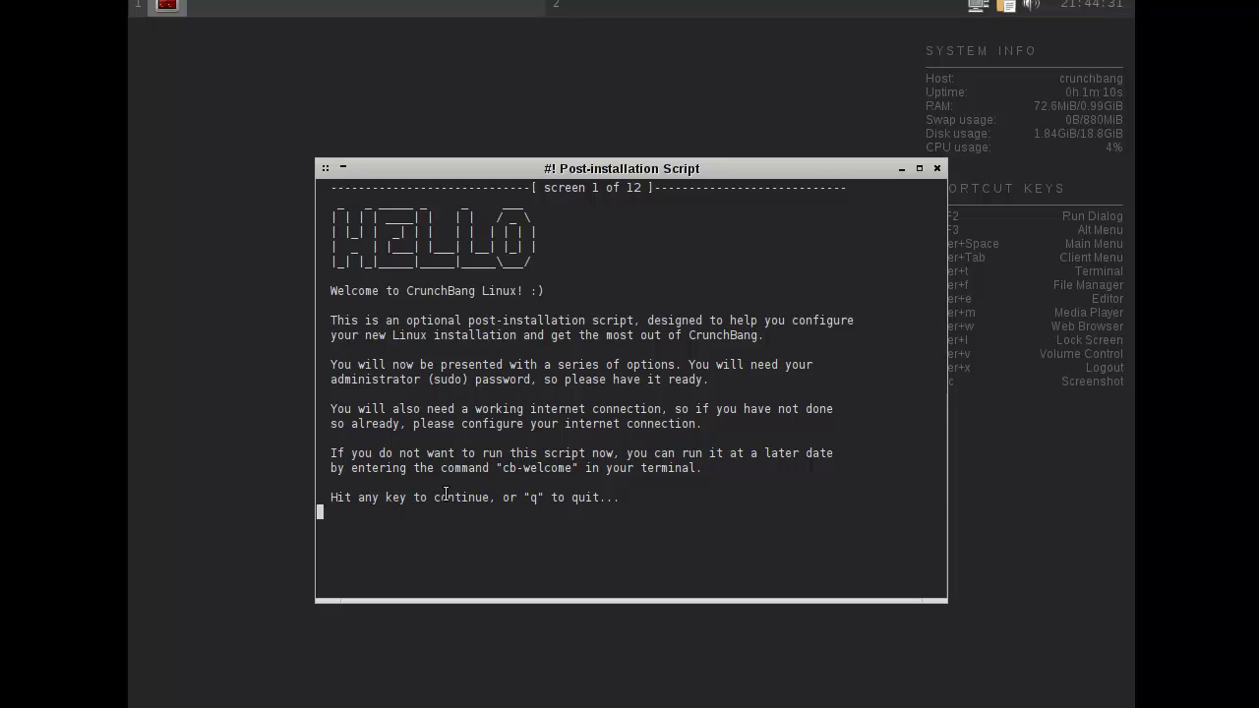
key("Return")
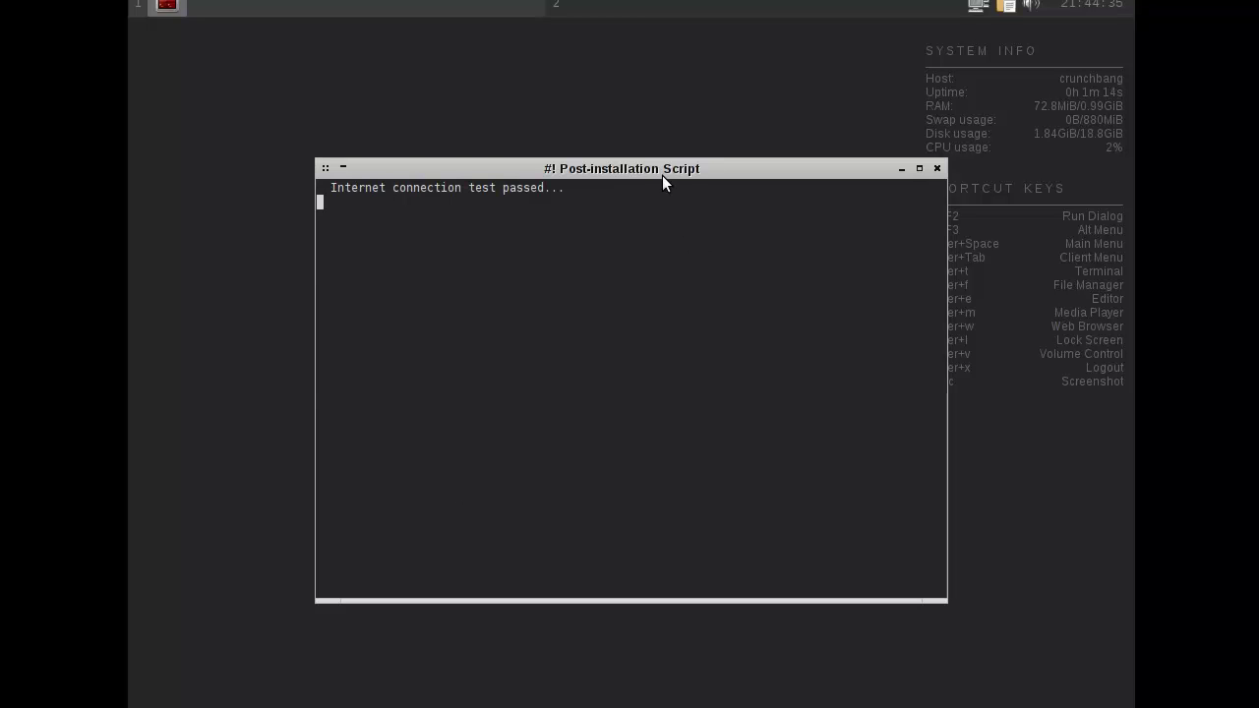
left_click_drag(662, 171, 568, 124)
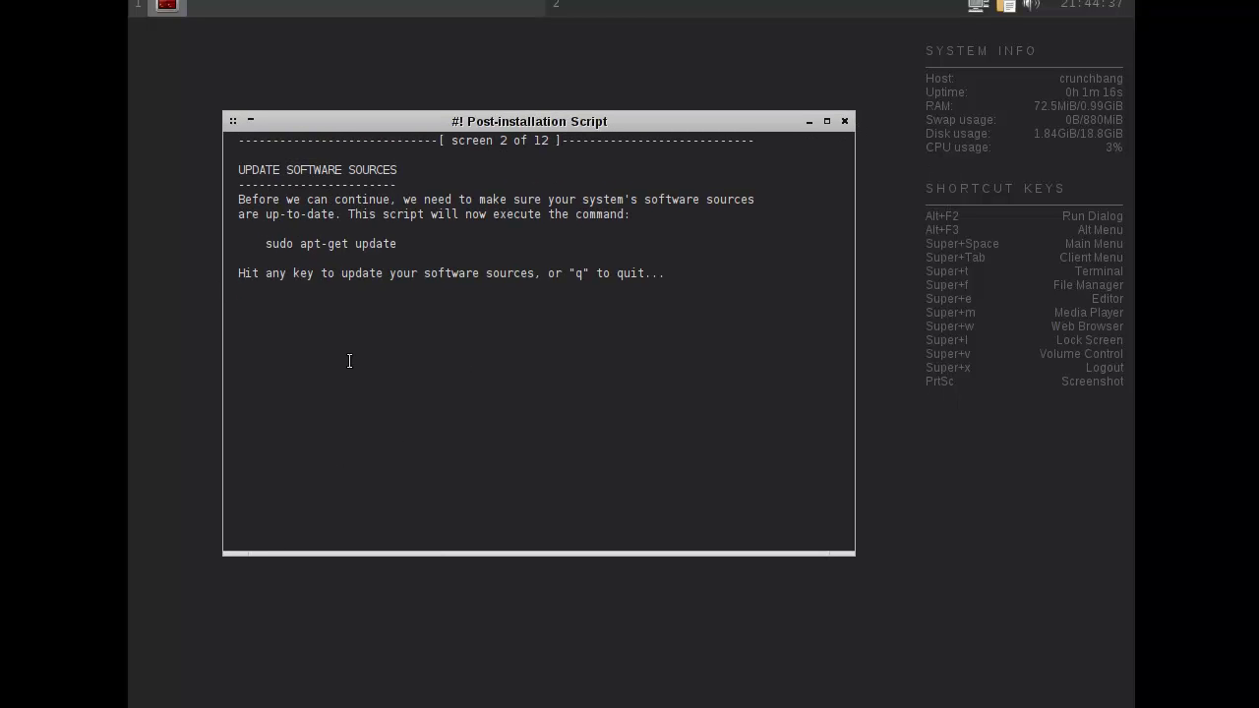
Start updating software sources with the sudo password, then minimize the script window.
key("Return")
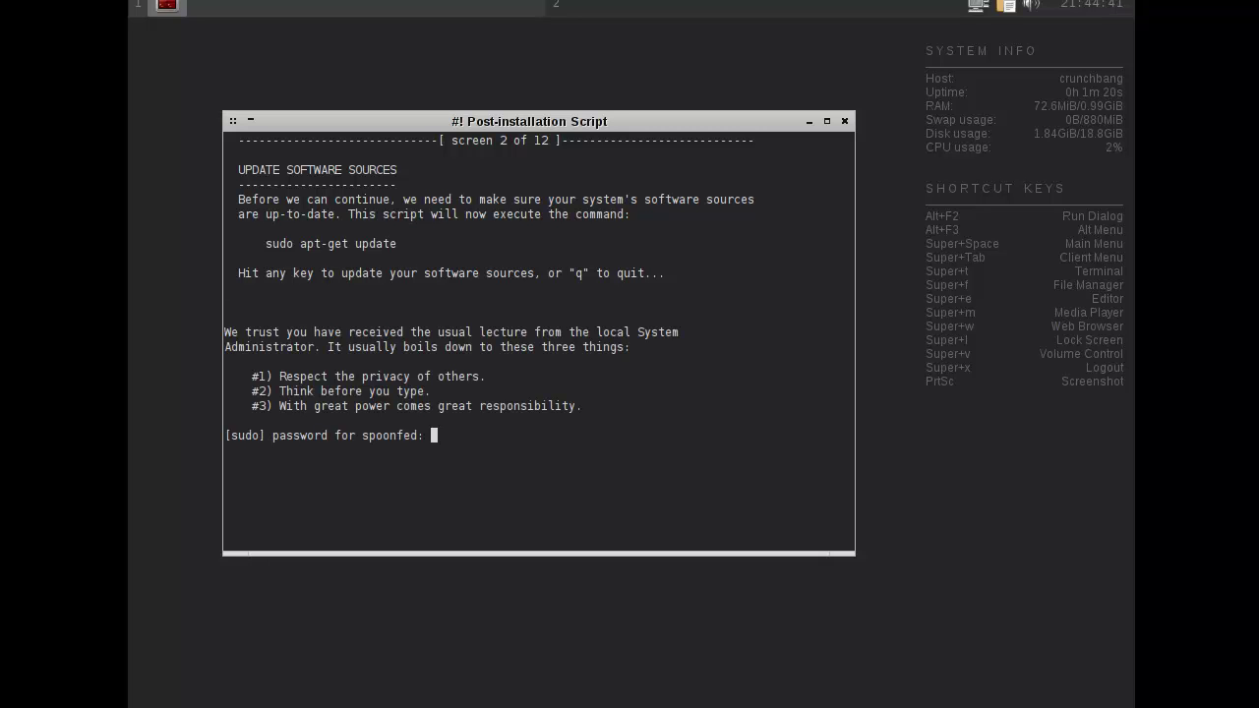
key("Return")
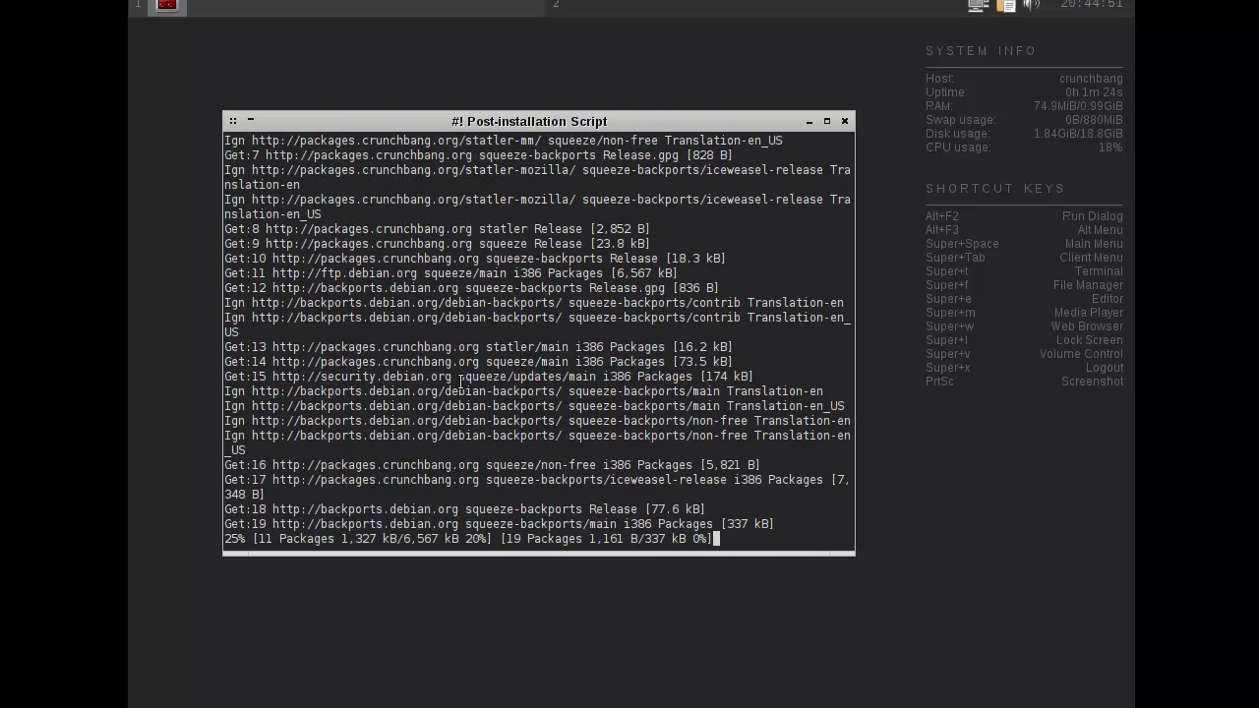
left_click(809, 118)
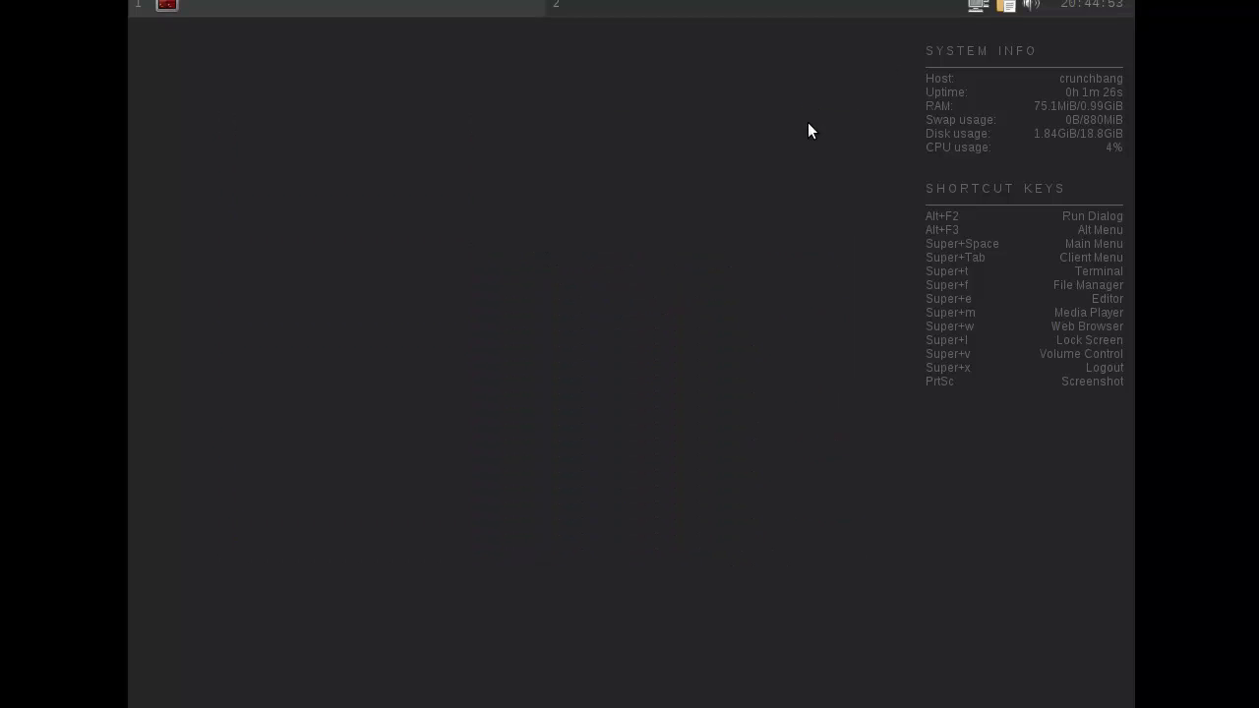
left_click(185, 6)
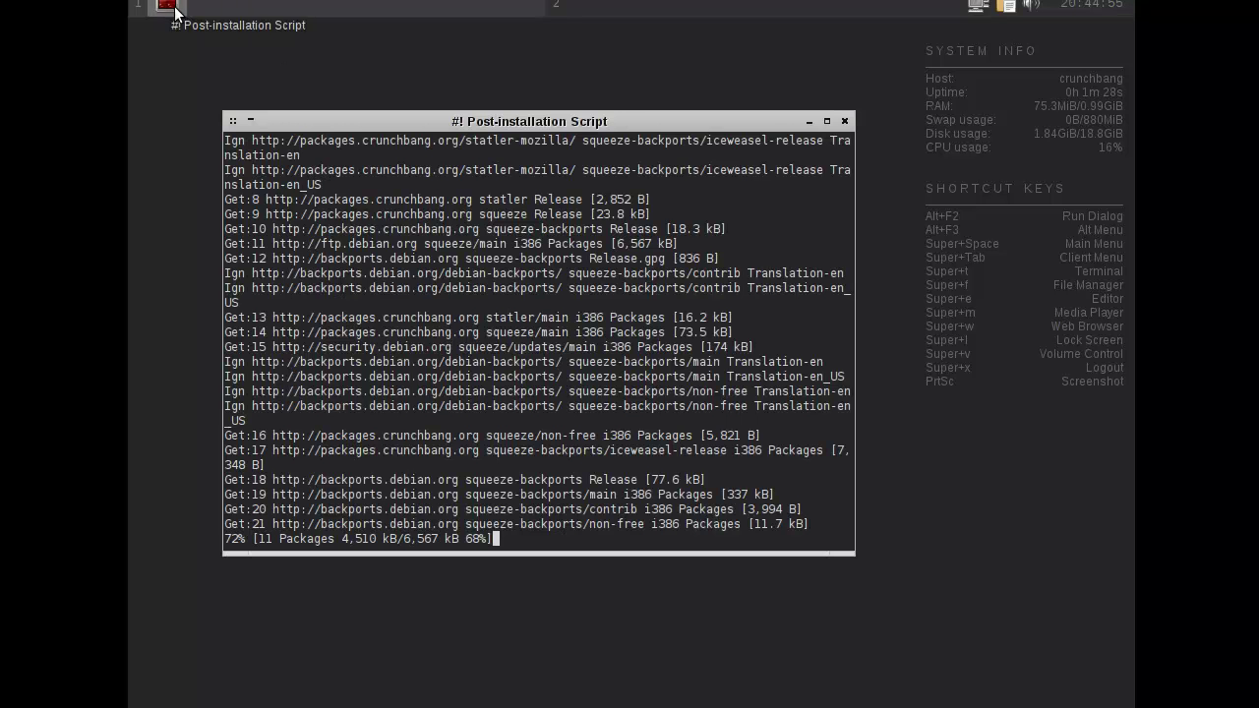
left_click(809, 120)
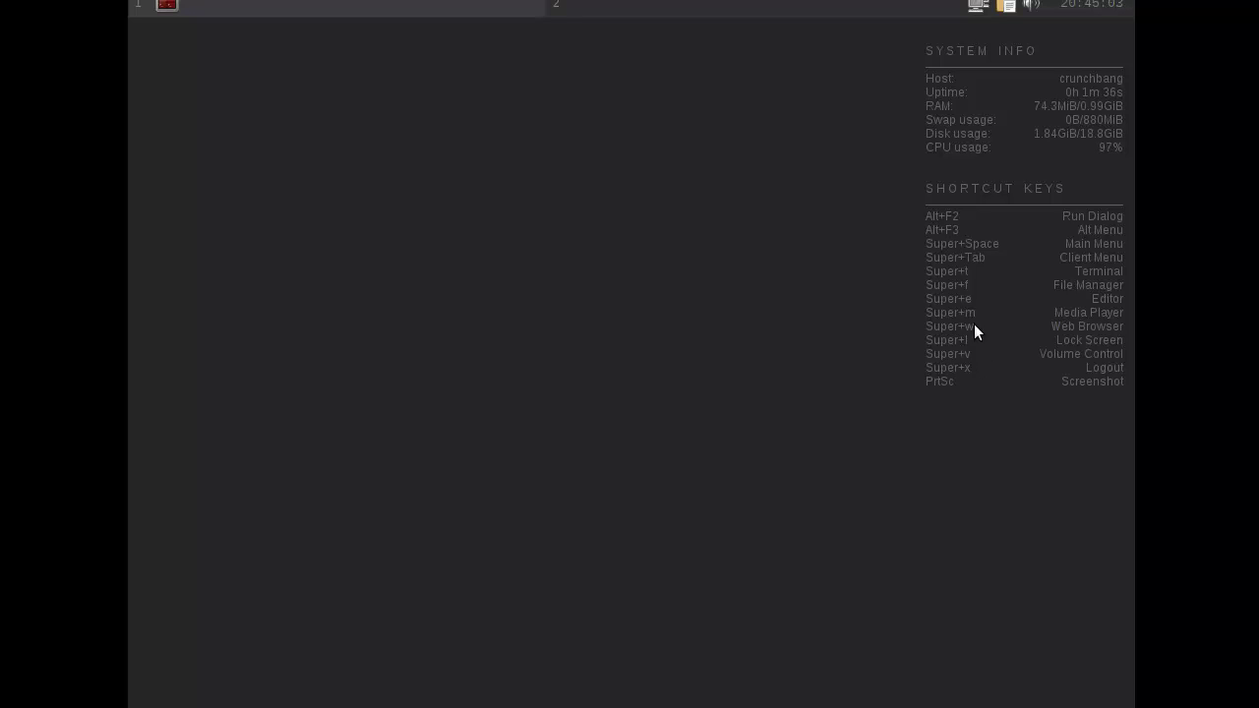
right_click(351, 233)
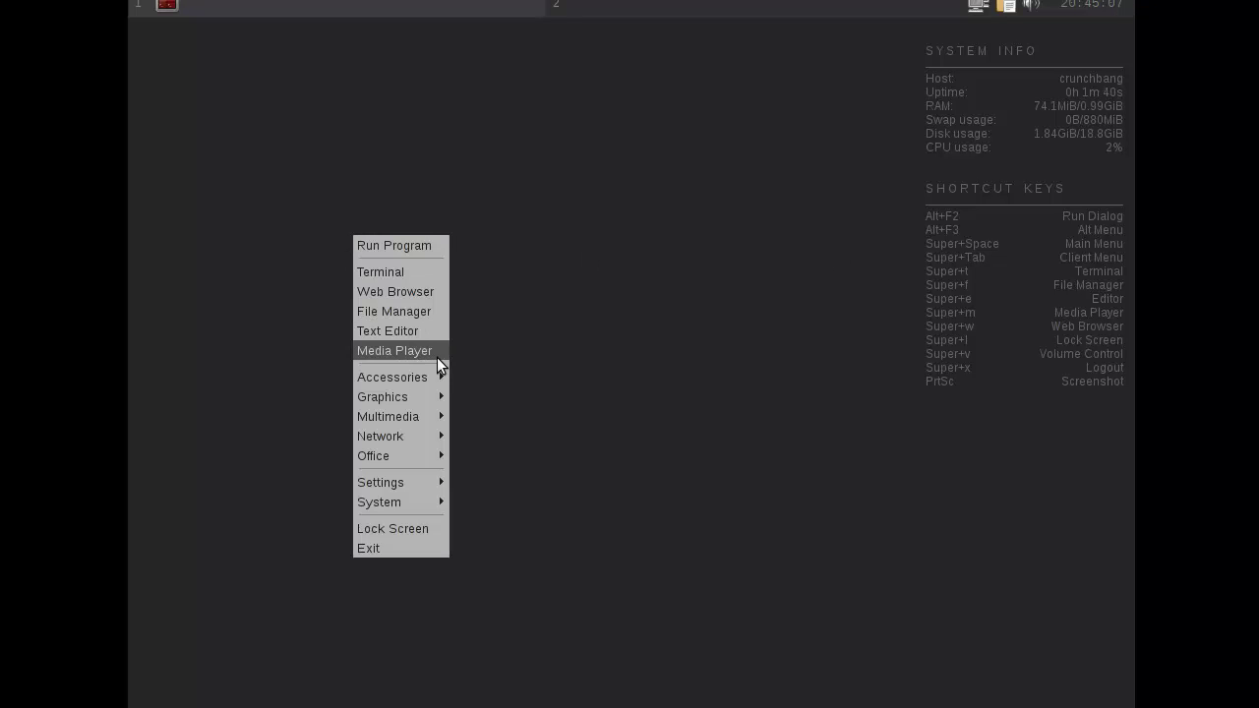
mouse_move(431, 382)
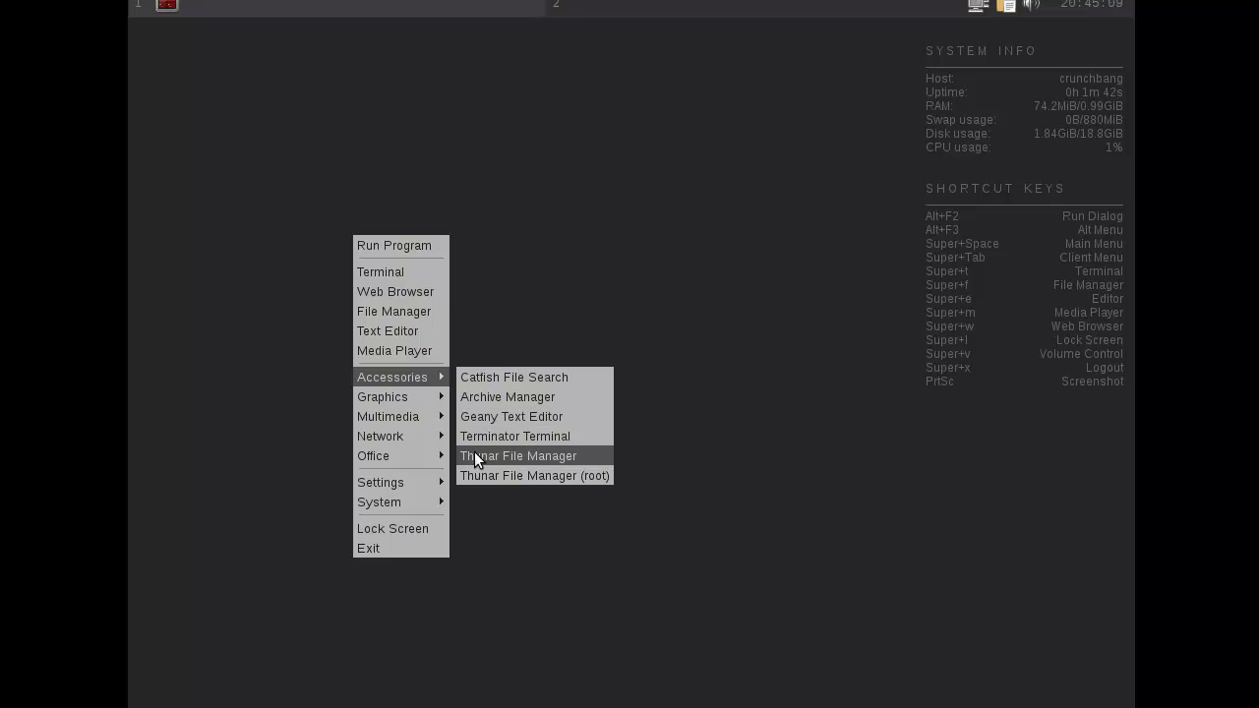
mouse_move(428, 406)
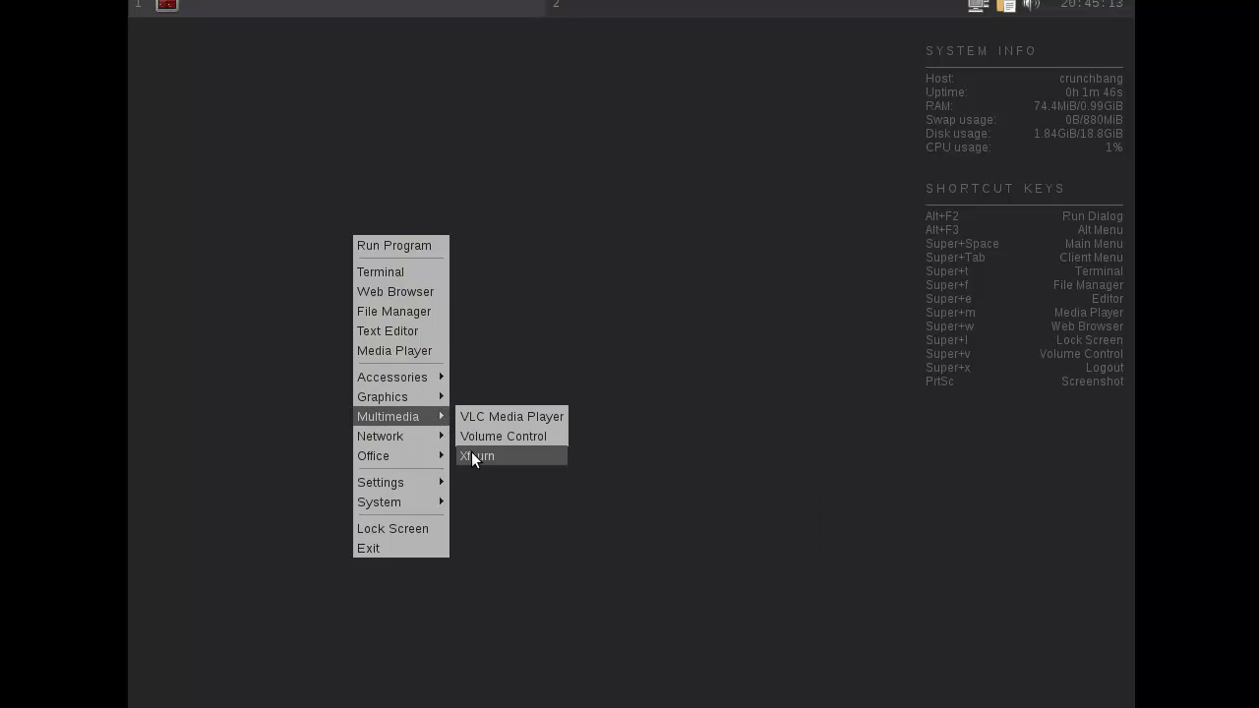
mouse_move(433, 436)
mouse_move(566, 438)
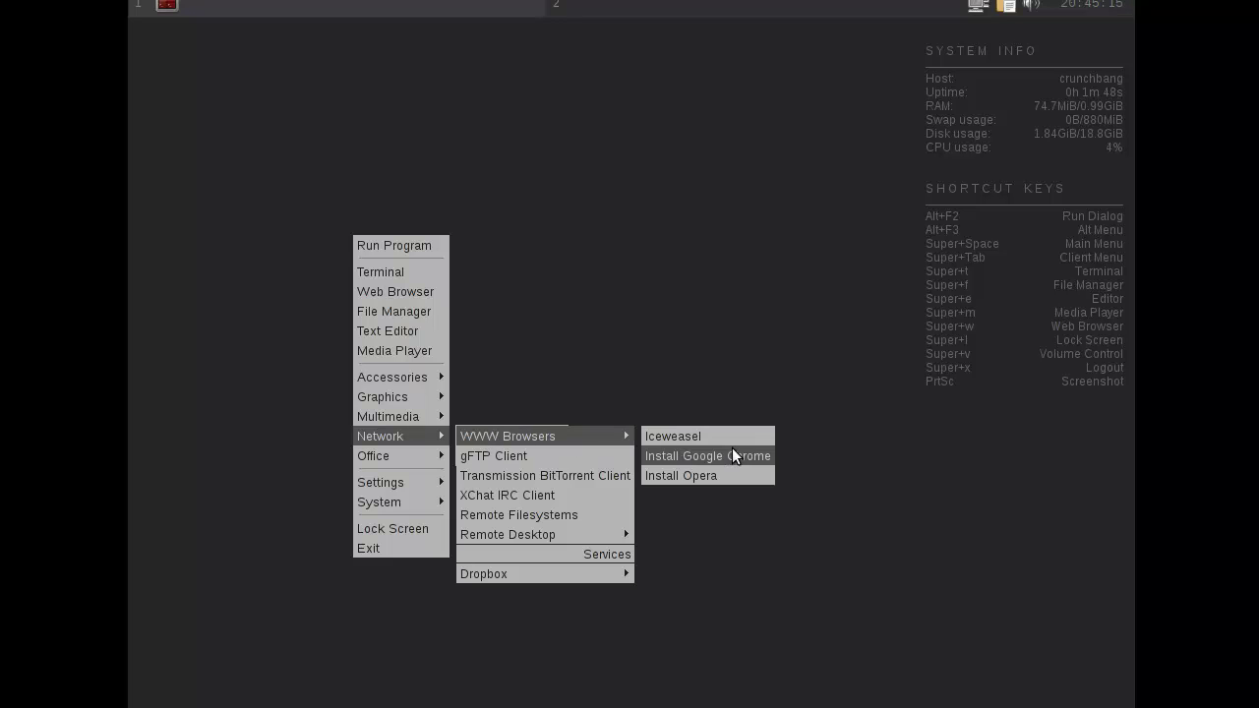
mouse_move(393, 455)
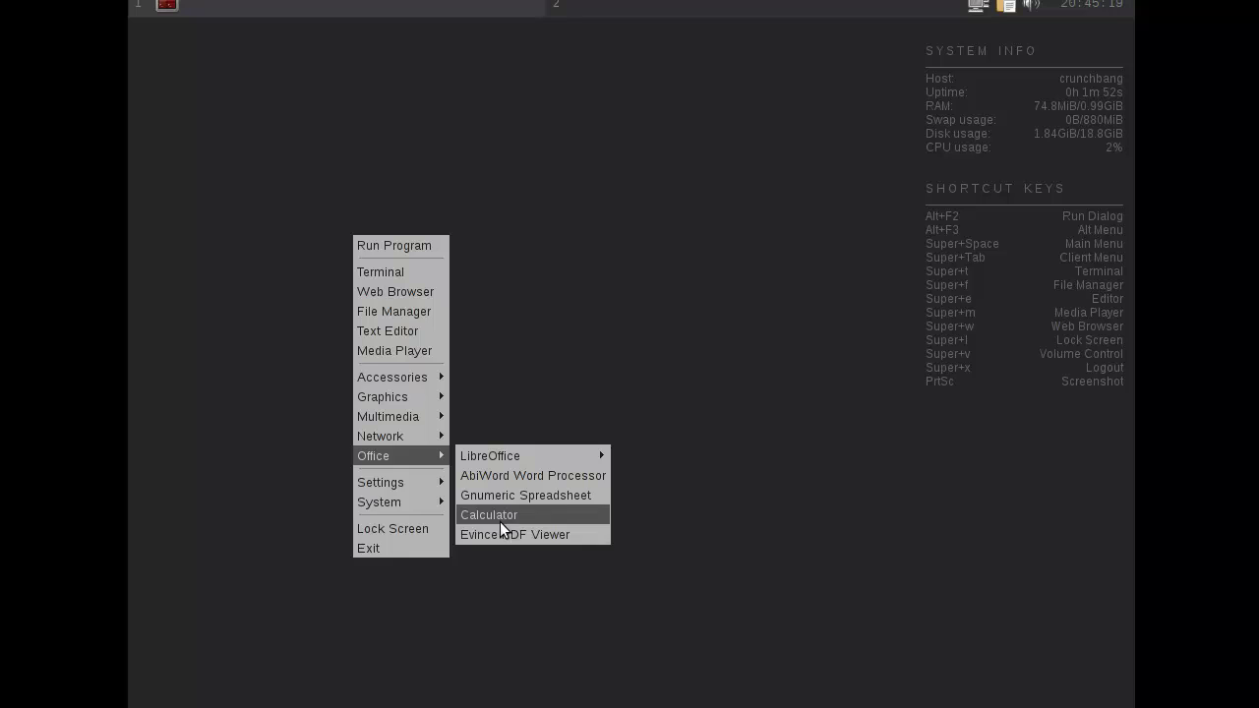
mouse_move(430, 493)
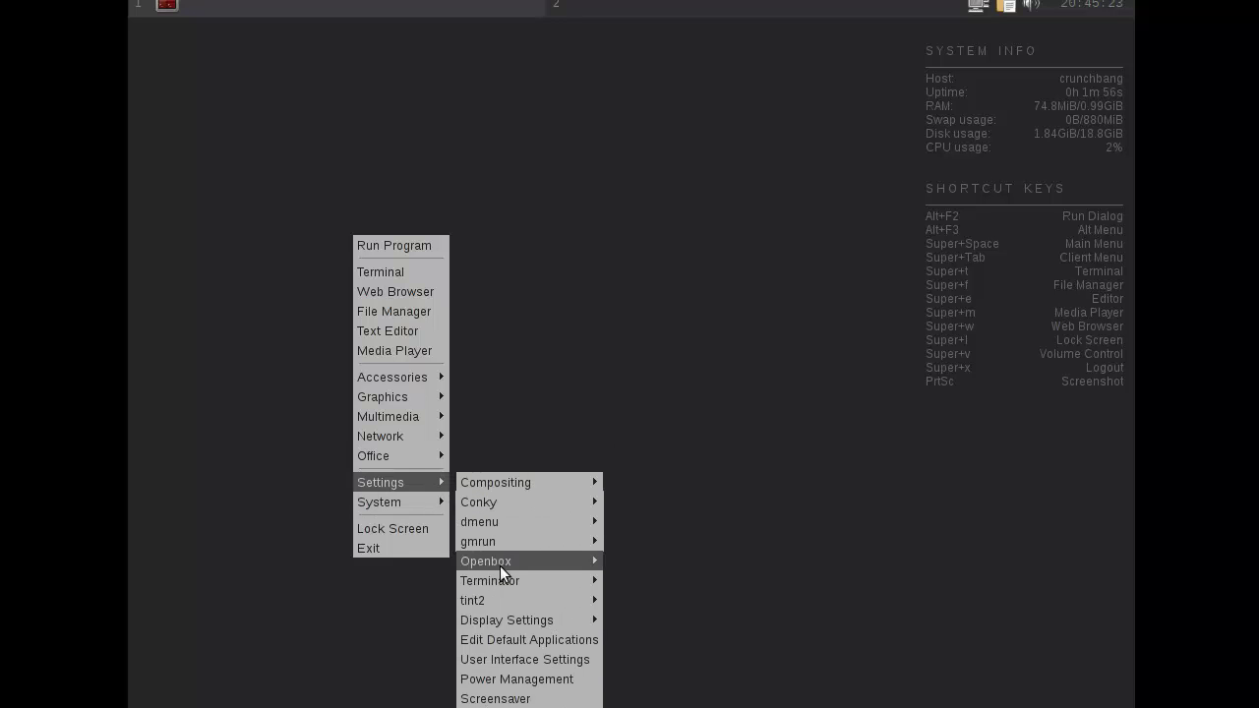
mouse_move(578, 624)
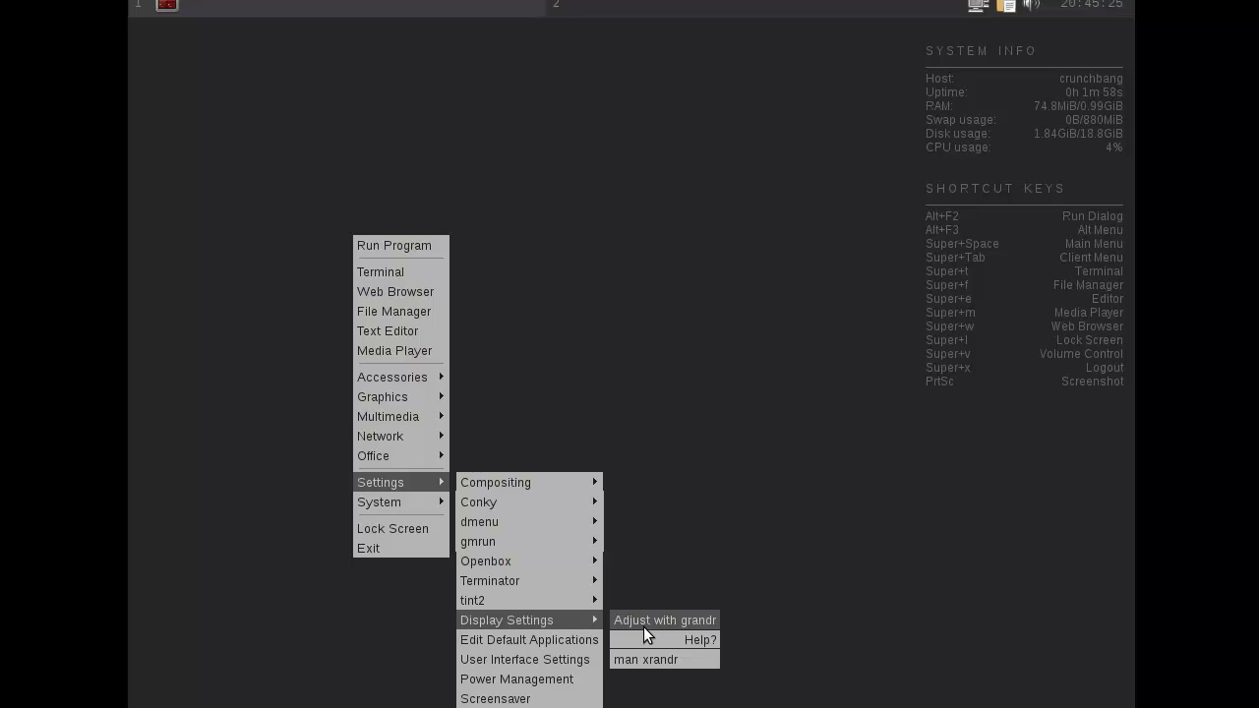
left_click(669, 503)
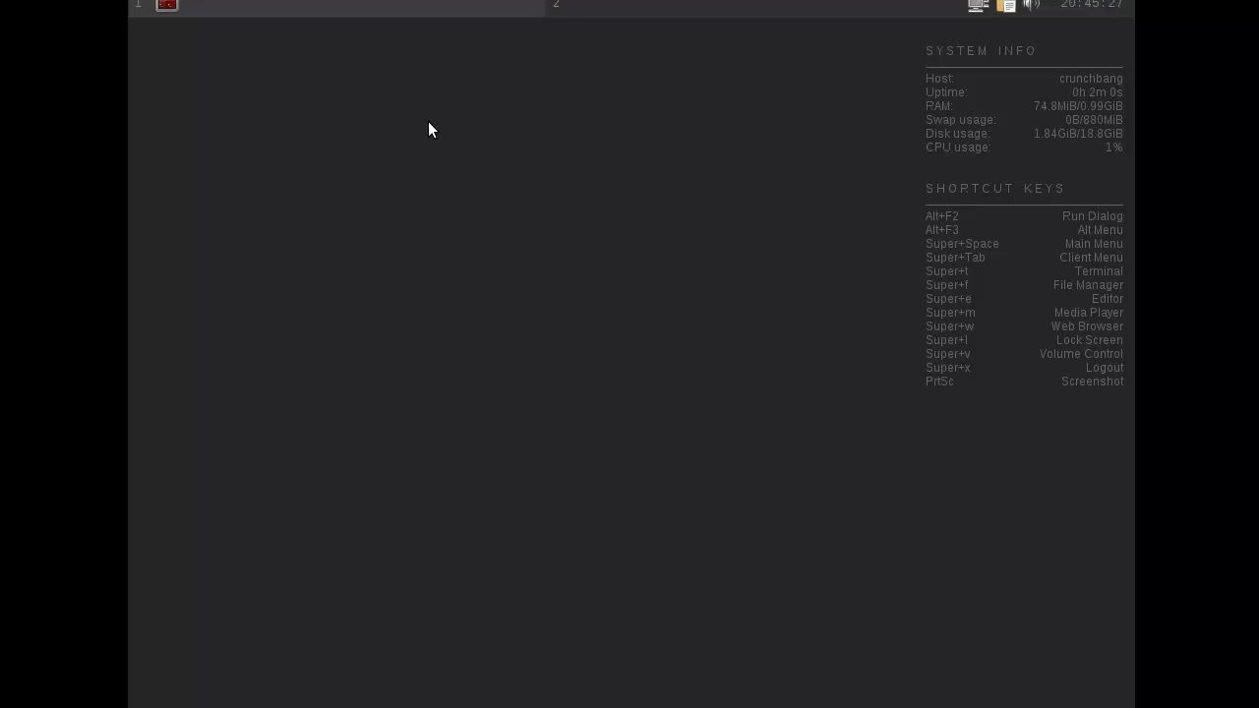
right_click(287, 116)
mouse_move(339, 365)
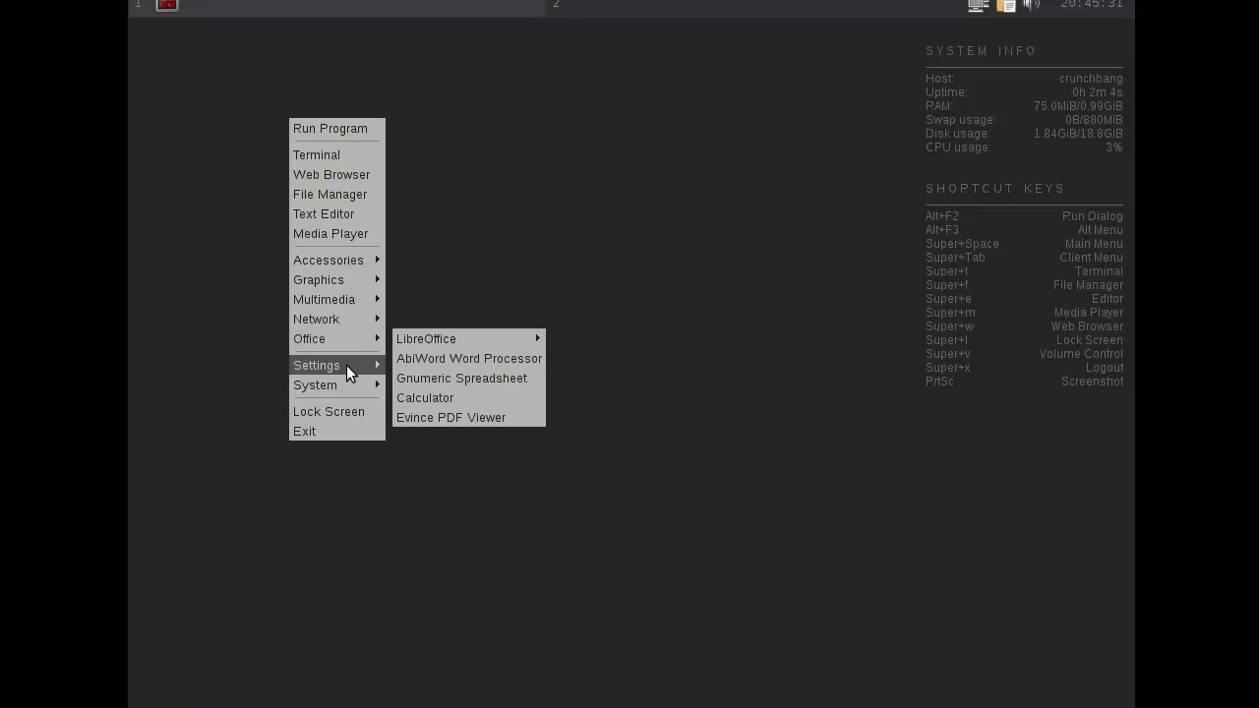
left_click(490, 282)
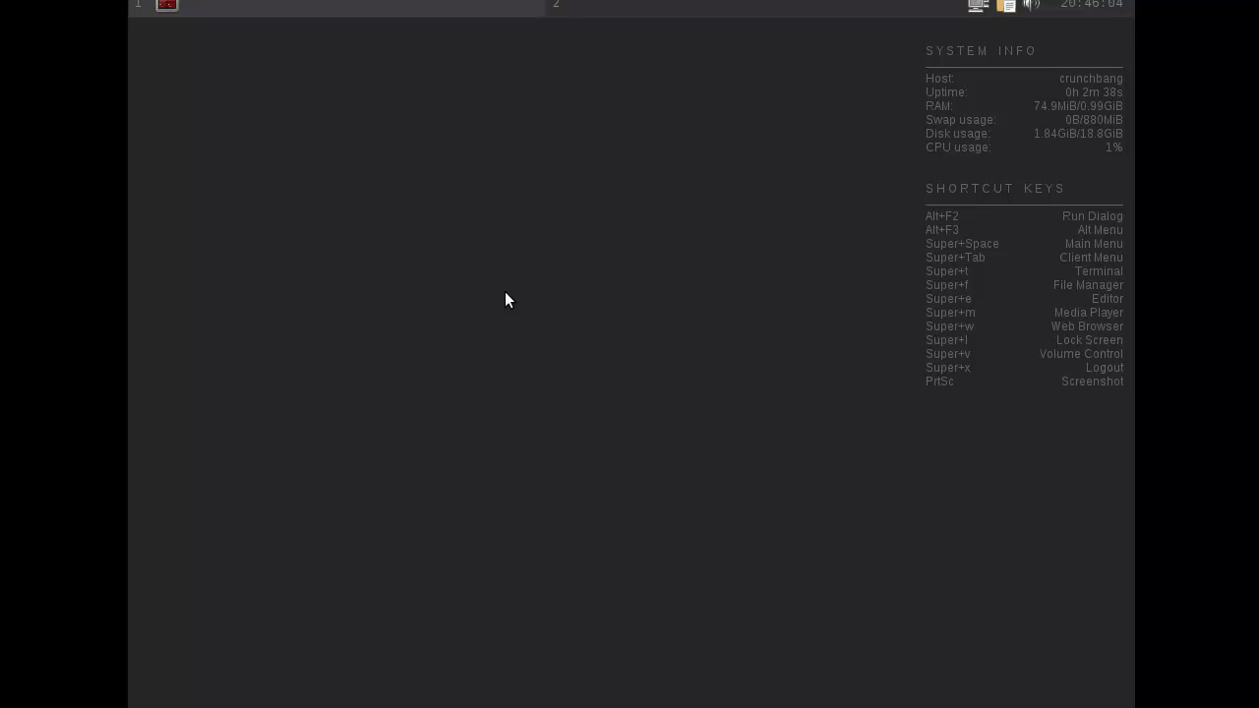
Restore the post-installation script, approve the package upgrade with the sudo password, and minimize it.
right_click(416, 314)
left_click(376, 318)
left_click(166, 6)
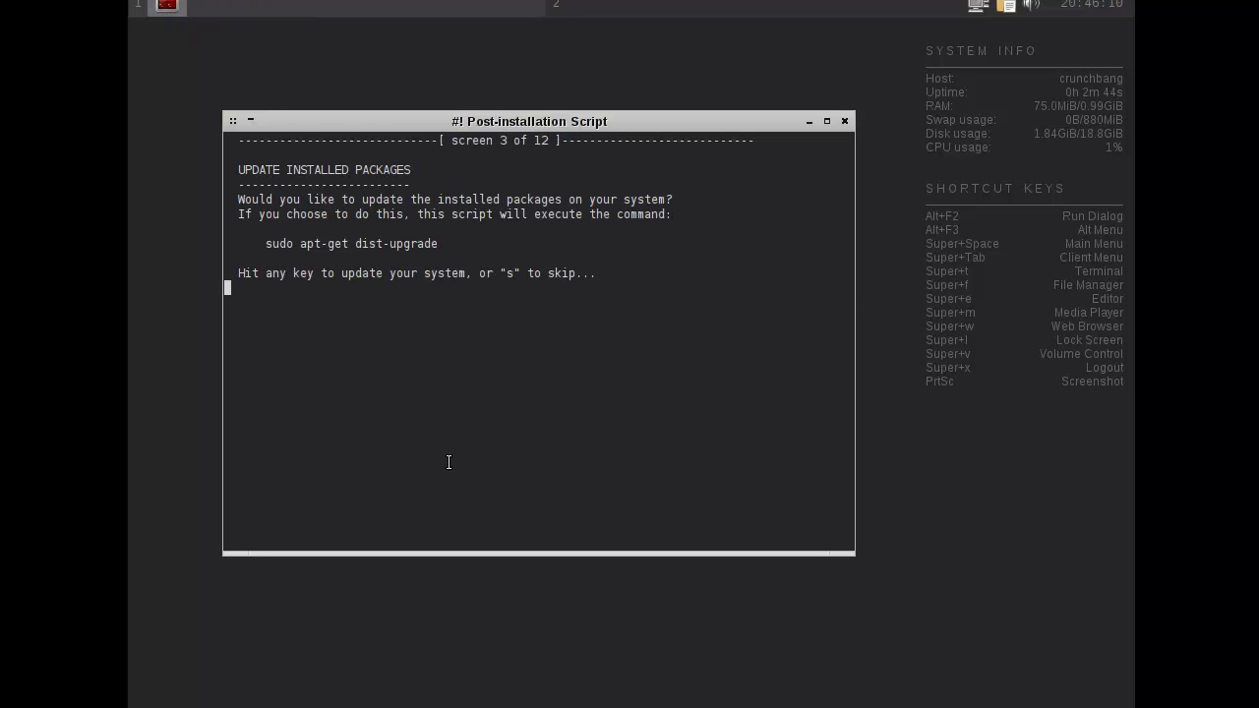
key("Return")
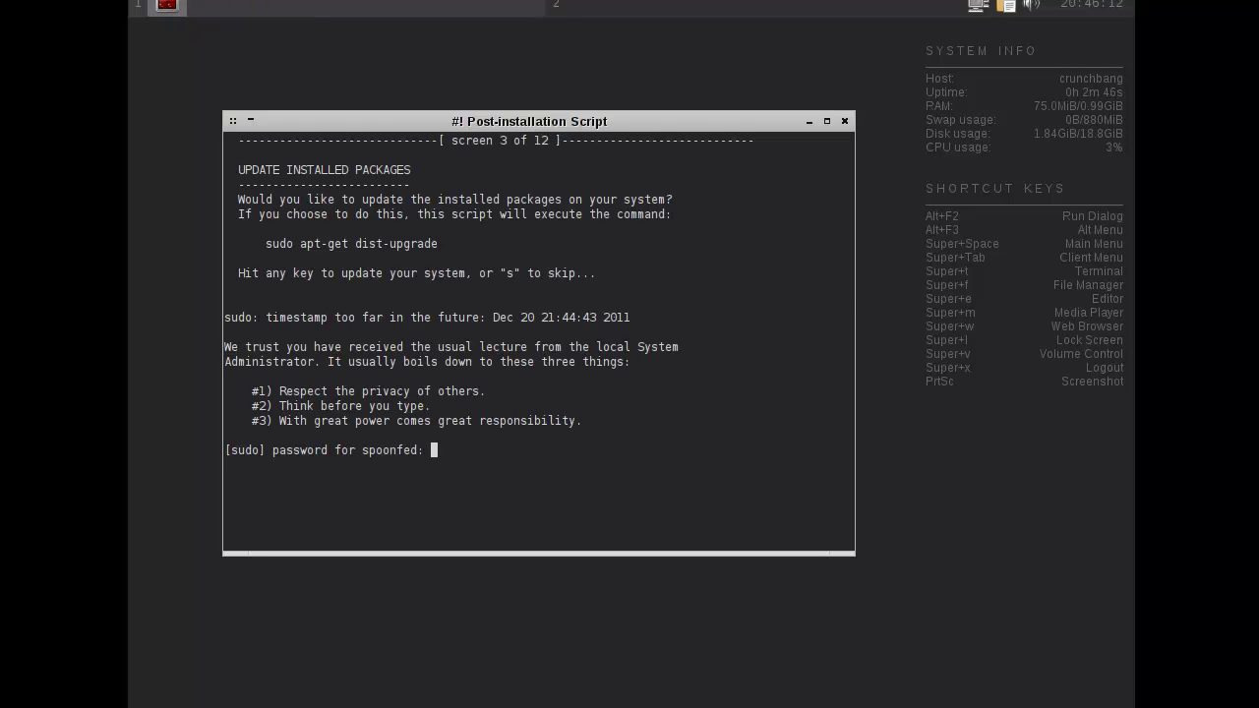
key("Return")
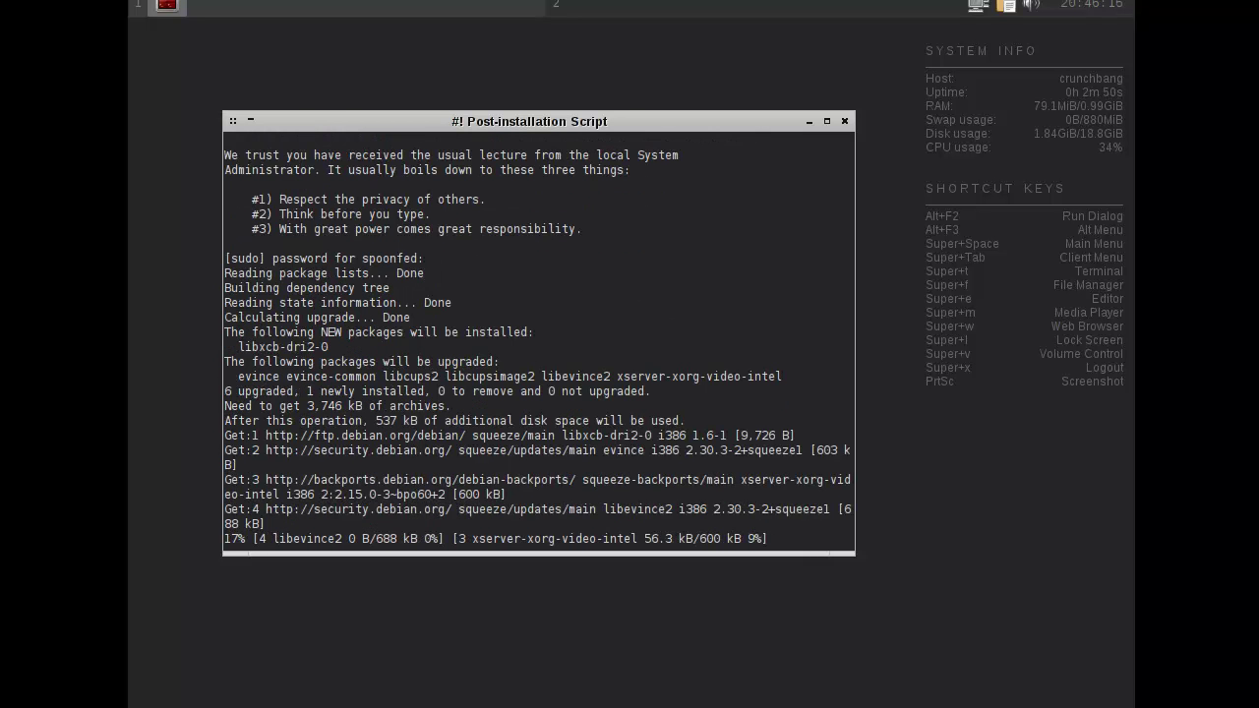
left_click(807, 120)
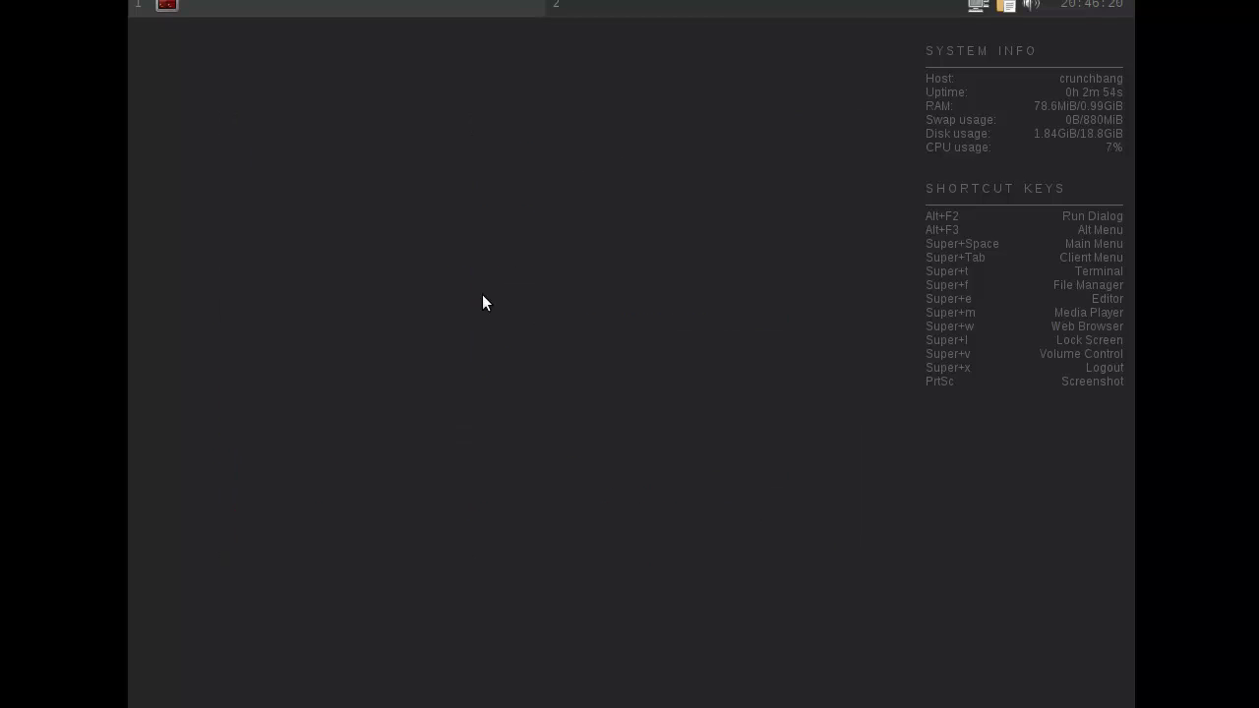